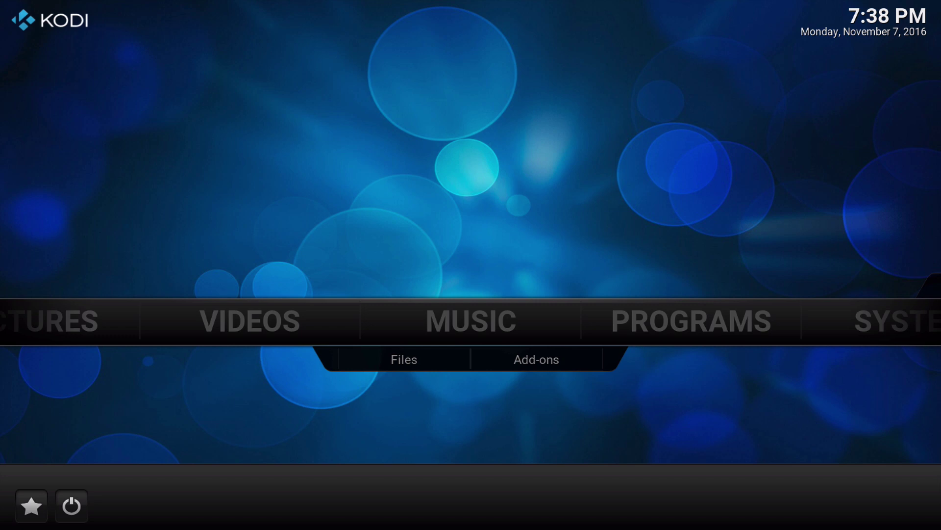
Step: Go to System > Settings > Appearance > Skin > Settings and select Add-on Shortcuts
{"action": "key", "text": "Right"}
{"action": "key", "text": "Right"}
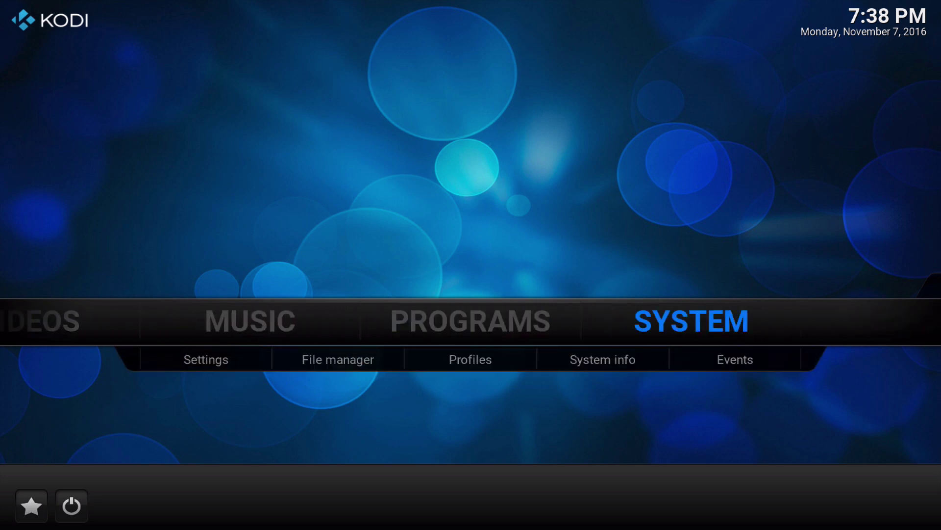
{"action": "key", "text": "Return"}
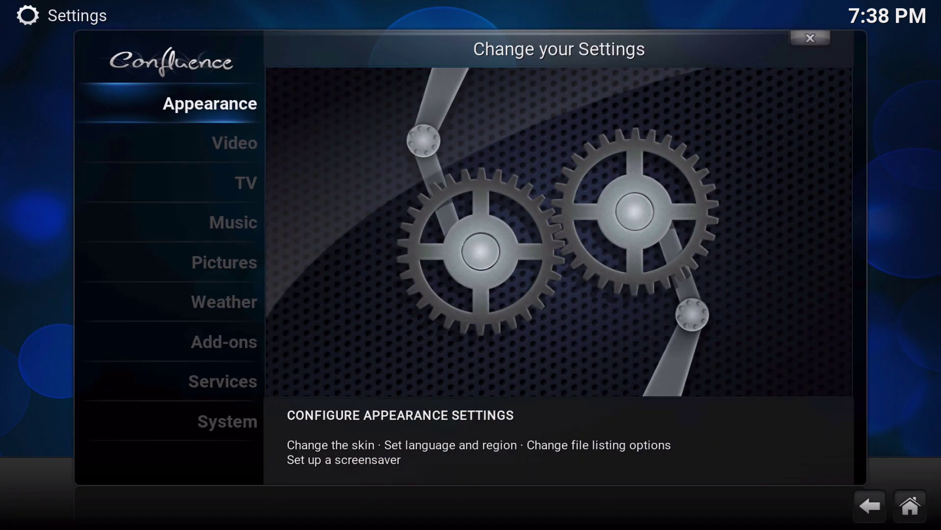
{"action": "key", "text": "Return"}
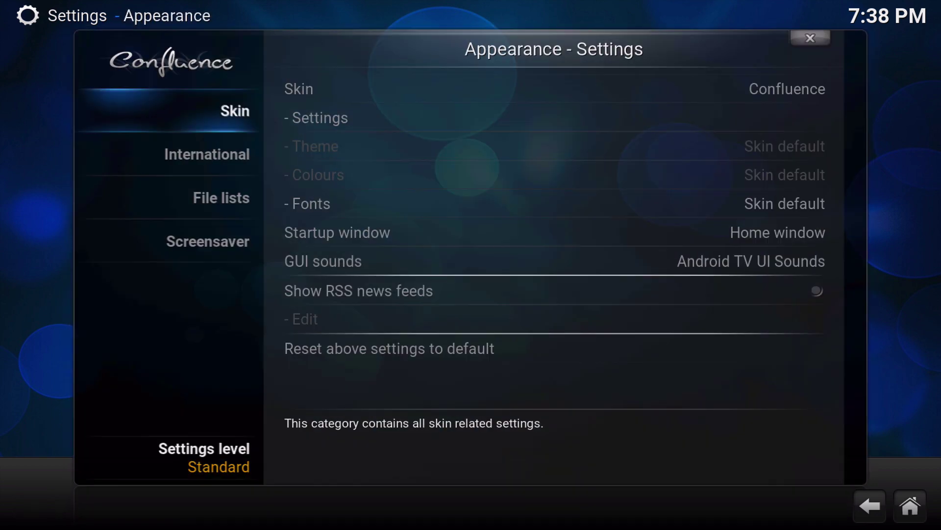
{"action": "key", "text": "Right"}
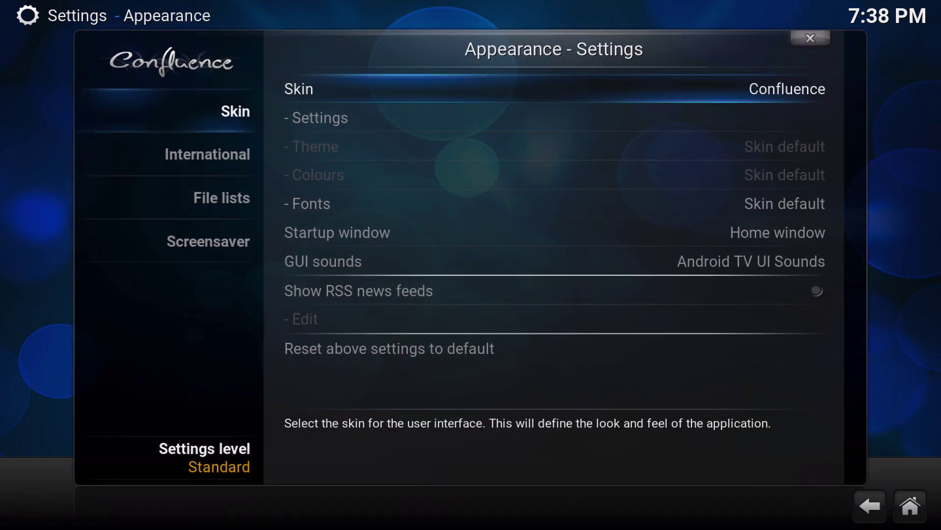
{"action": "key", "text": "Down"}
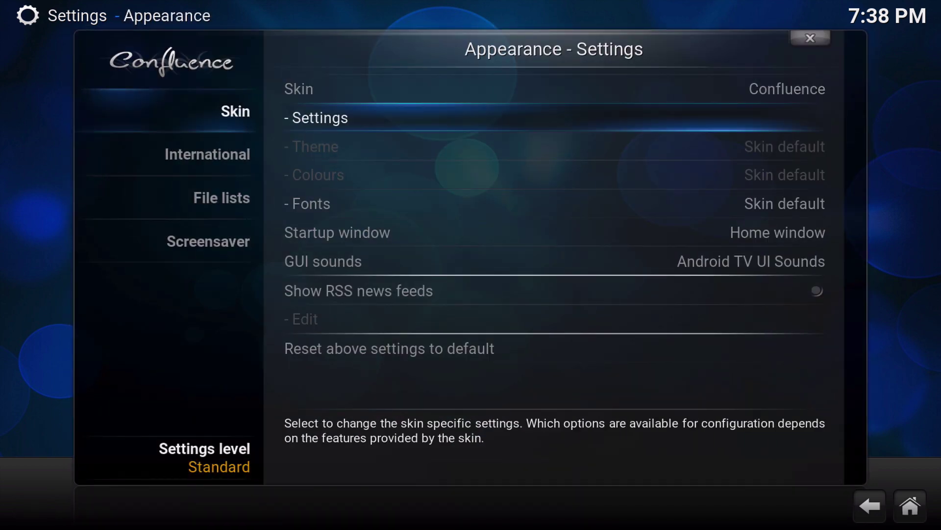
{"action": "key", "text": "Return"}
{"action": "key", "text": "Down"}
{"action": "key", "text": "Down"}
{"action": "key", "text": "Down"}
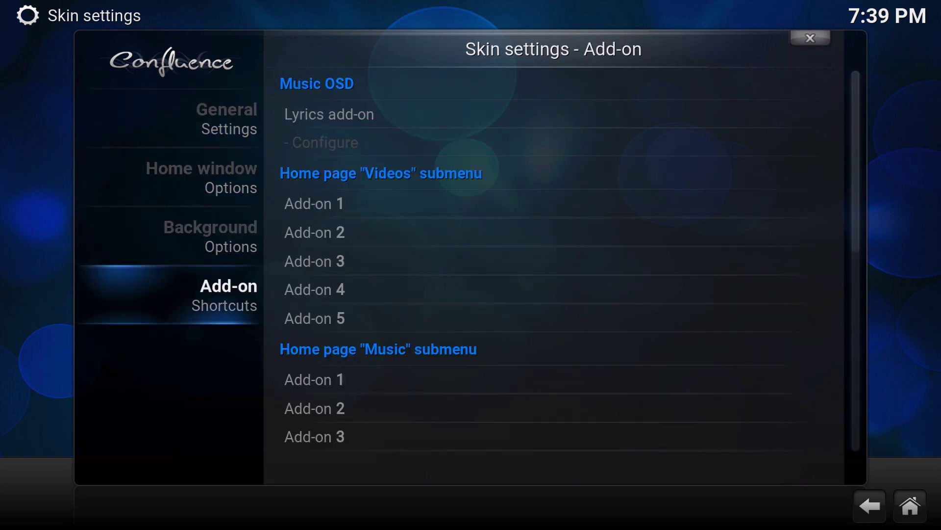
{"action": "key", "text": "Right"}
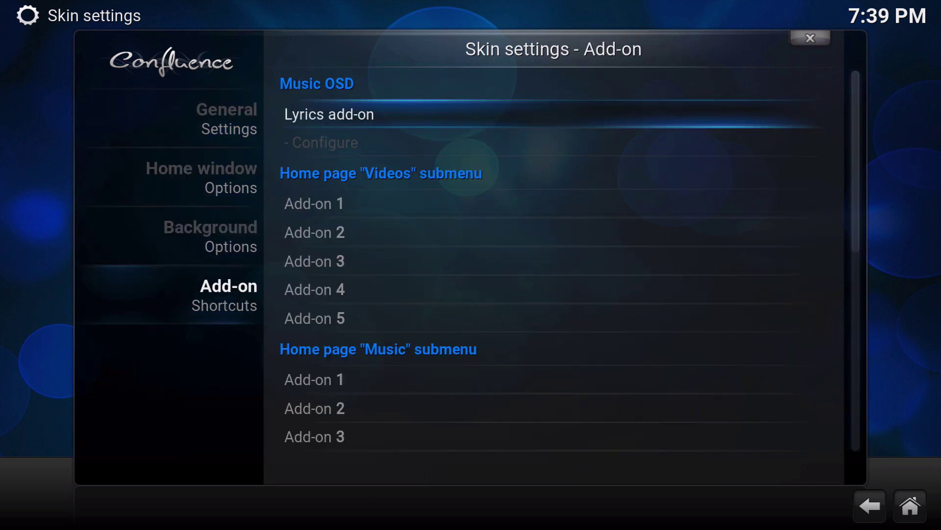
{"action": "key", "text": "Left"}
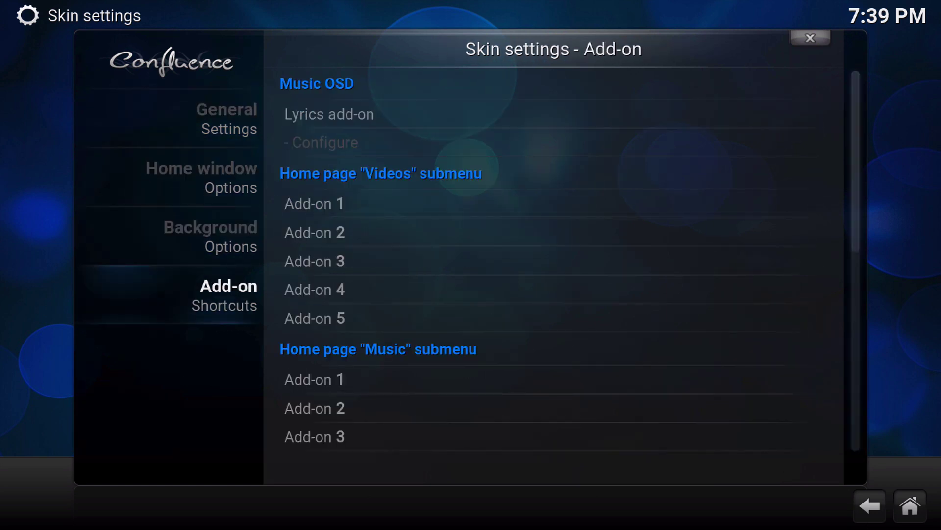
{"action": "key", "text": "Right"}
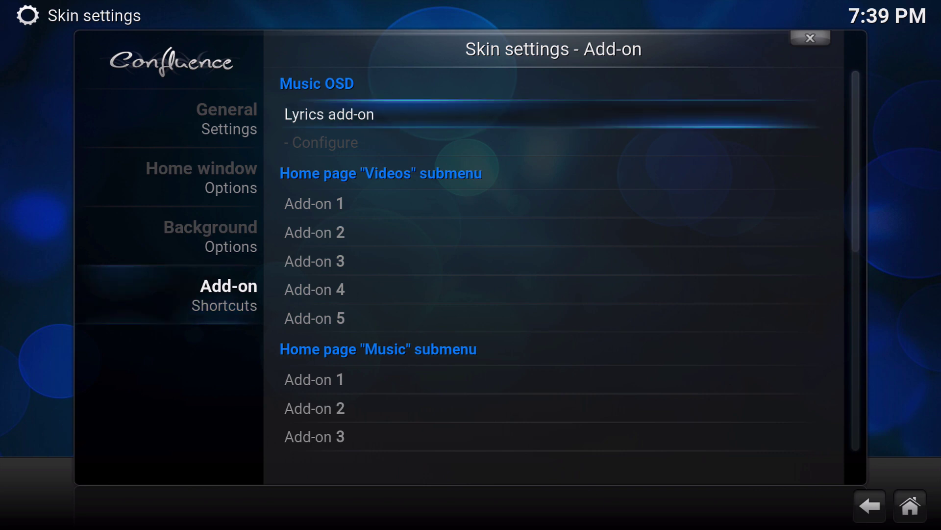
{"action": "key", "text": "Left"}
{"action": "key", "text": "Right"}
{"action": "key", "text": "Right"}
{"action": "key", "text": "Left"}
{"action": "key", "text": "Left"}
{"action": "key", "text": "Right"}
{"action": "key", "text": "Up"}
{"action": "key", "text": "Up"}
{"action": "key", "text": "Down"}
{"action": "key", "text": "Down"}
{"action": "key", "text": "Down"}
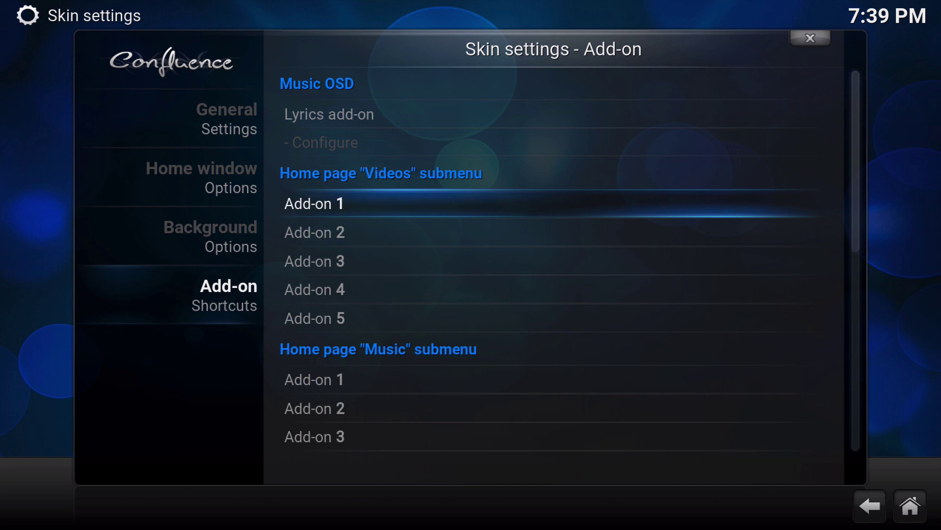
Step: Assign REAPER to Videos submenu Add-on 1
{"action": "key", "text": "Return"}
{"action": "key", "text": "Down"}
{"action": "key", "text": "Down"}
{"action": "key", "text": "Down"}
{"action": "key", "text": "Down"}
{"action": "key", "text": "Down"}
{"action": "key", "text": "Down"}
{"action": "key", "text": "Down"}
{"action": "key", "text": "Down"}
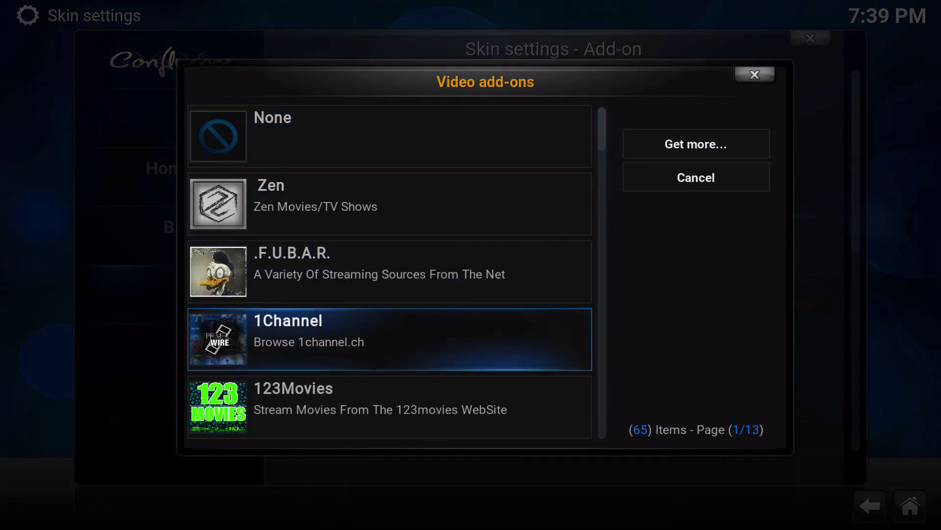
{"action": "key", "text": "Down"}
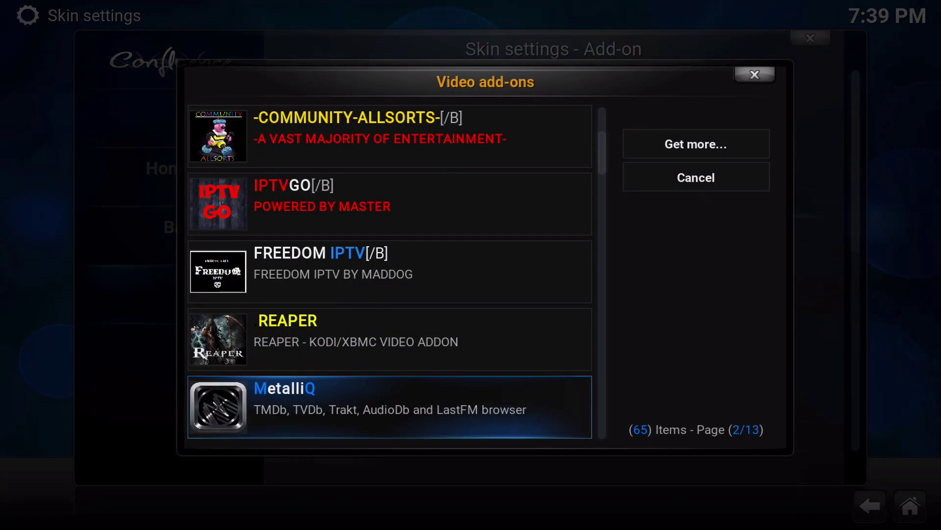
{"action": "key", "text": "Up"}
{"action": "key", "text": "Up"}
{"action": "key", "text": "Up"}
{"action": "key", "text": "Down"}
{"action": "key", "text": "Down"}
{"action": "key", "text": "Down"}
{"action": "key", "text": "Down"}
{"action": "key", "text": "Down"}
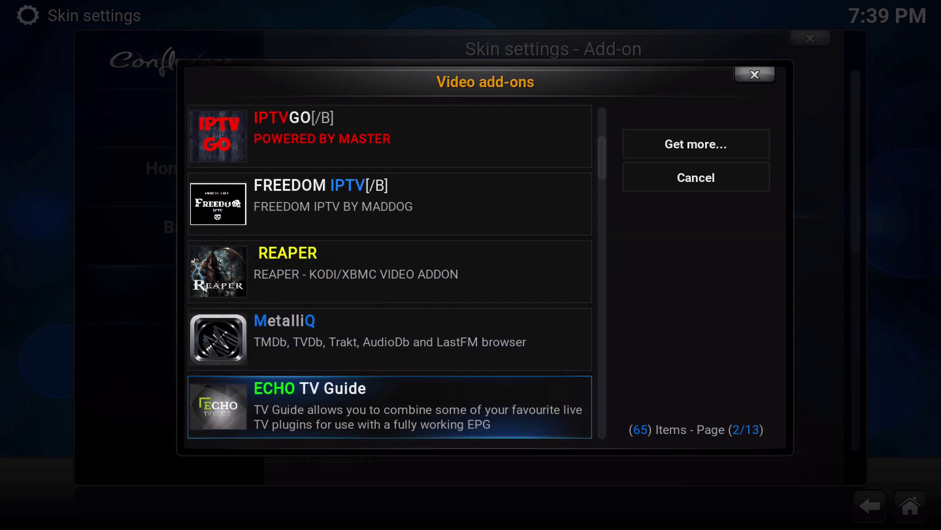
{"action": "key", "text": "Up"}
{"action": "key", "text": "Up"}
{"action": "key", "text": "Up"}
{"action": "key", "text": "Return"}
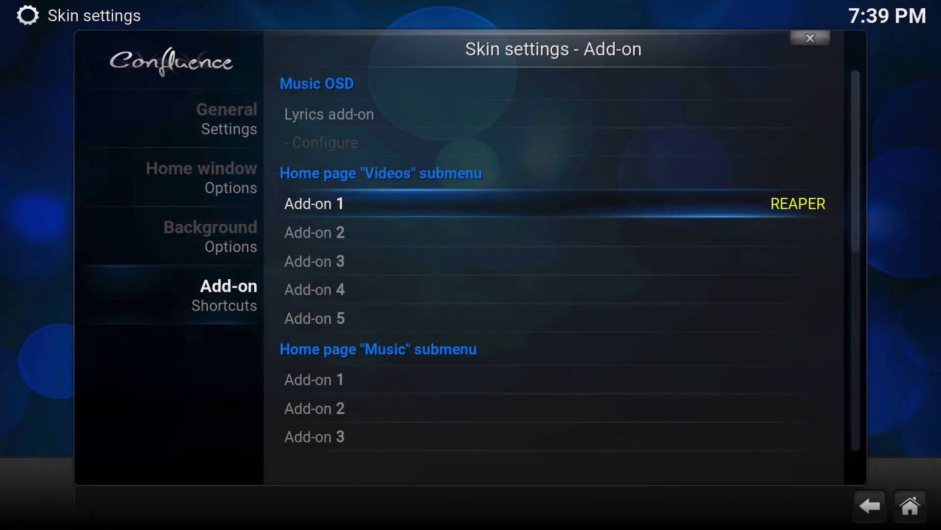
Step: Assign IPTVGO to Videos submenu Add-on 2
{"action": "key", "text": "Down"}
{"action": "key", "text": "Return"}
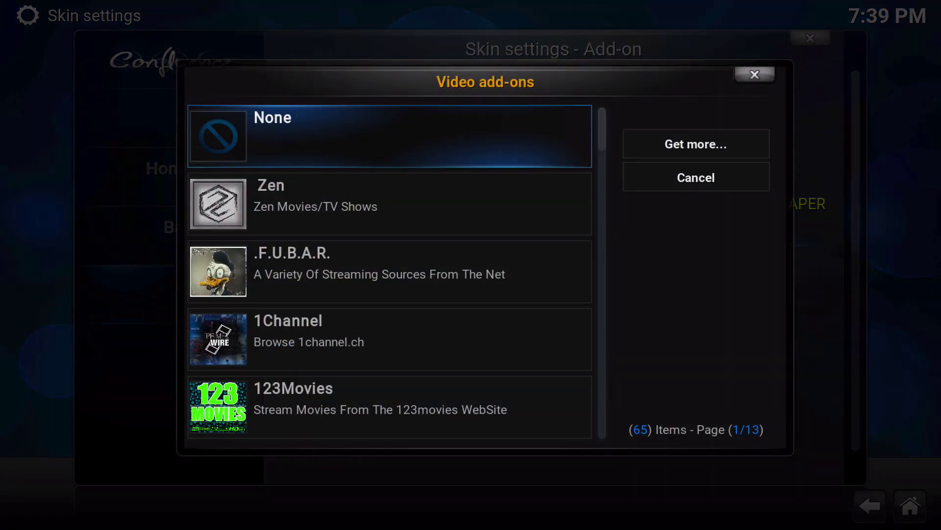
{"action": "key", "text": "Down"}
{"action": "key", "text": "Down"}
{"action": "key", "text": "Down"}
{"action": "key", "text": "Down"}
{"action": "key", "text": "Down"}
{"action": "key", "text": "Down"}
{"action": "key", "text": "Down"}
{"action": "key", "text": "Down"}
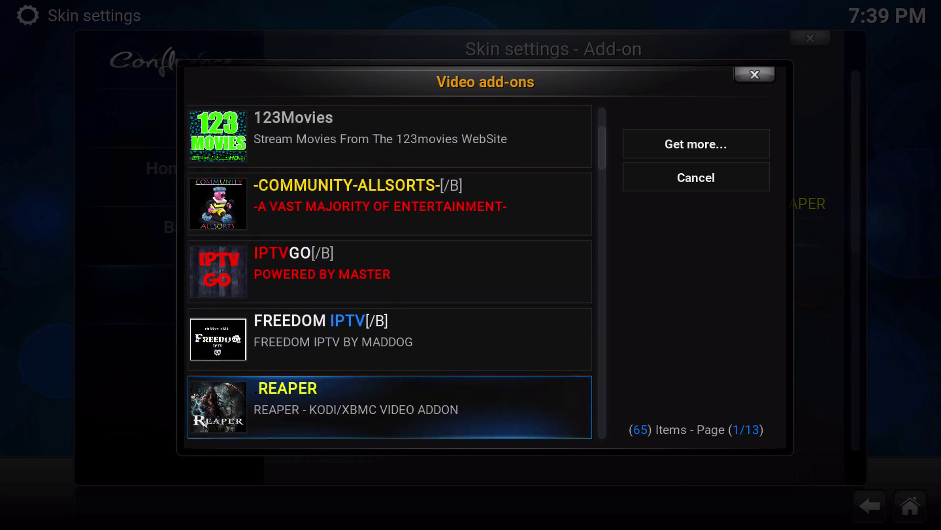
{"action": "key", "text": "Down"}
{"action": "key", "text": "Up"}
{"action": "key", "text": "Up"}
{"action": "key", "text": "Down"}
{"action": "key", "text": "Down"}
{"action": "key", "text": "Up"}
{"action": "key", "text": "Up"}
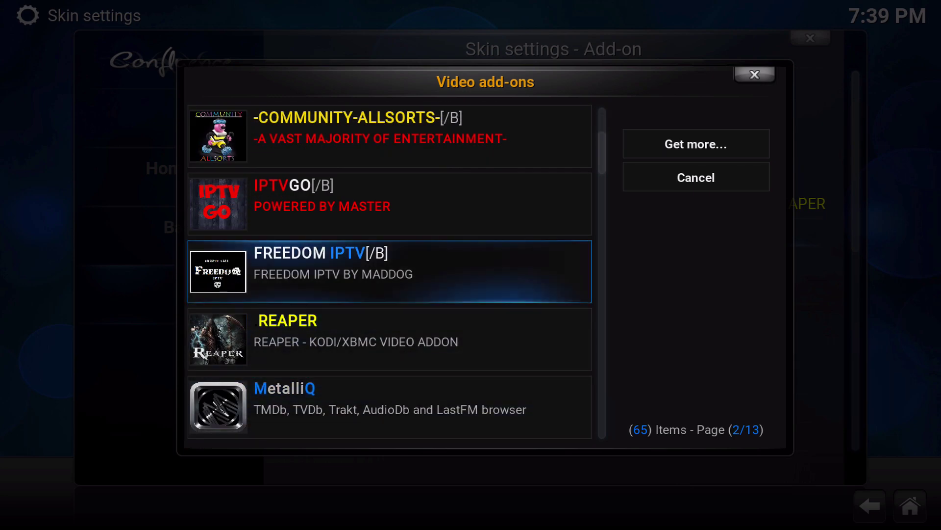
{"action": "key", "text": "Up"}
{"action": "key", "text": "Return"}
{"action": "key", "text": "Down"}
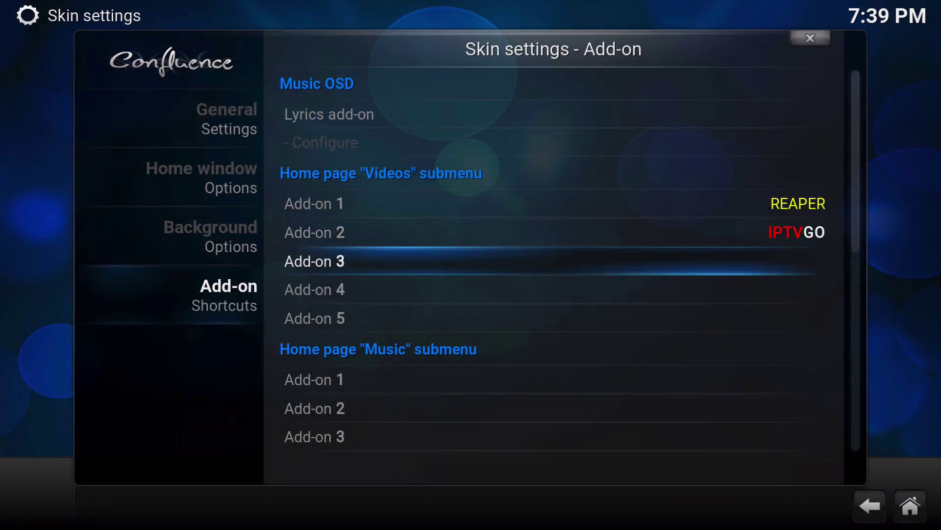
Step: Assign Brettus Media to Videos submenu Add-on 3
{"action": "key", "text": "Return"}
{"action": "key", "text": "Down"}
{"action": "key", "text": "Down"}
{"action": "key", "text": "Down"}
{"action": "key", "text": "Down"}
{"action": "key", "text": "Down"}
{"action": "key", "text": "Down"}
{"action": "key", "text": "Down"}
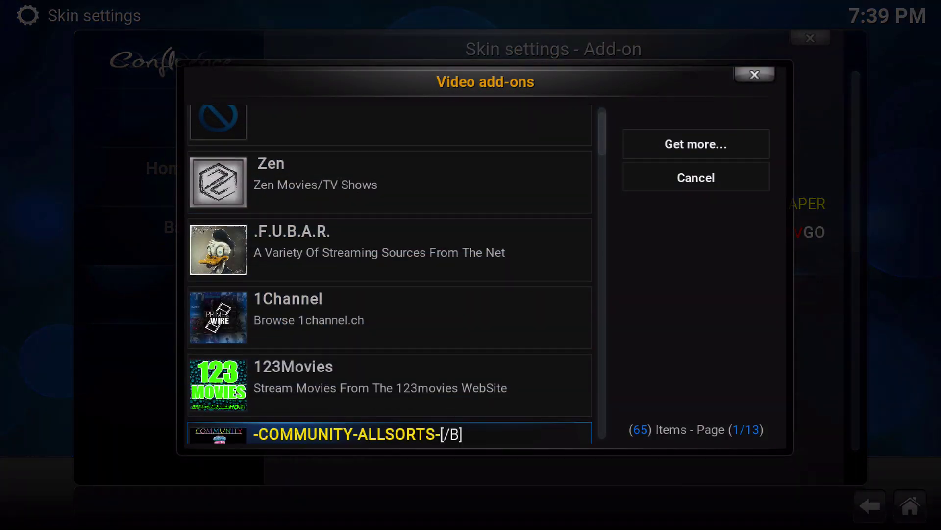
{"action": "key", "text": "Down"}
{"action": "key", "text": "Down"}
{"action": "key", "text": "Down"}
{"action": "key", "text": "Down"}
{"action": "key", "text": "Down"}
{"action": "key", "text": "Down"}
{"action": "key", "text": "Down"}
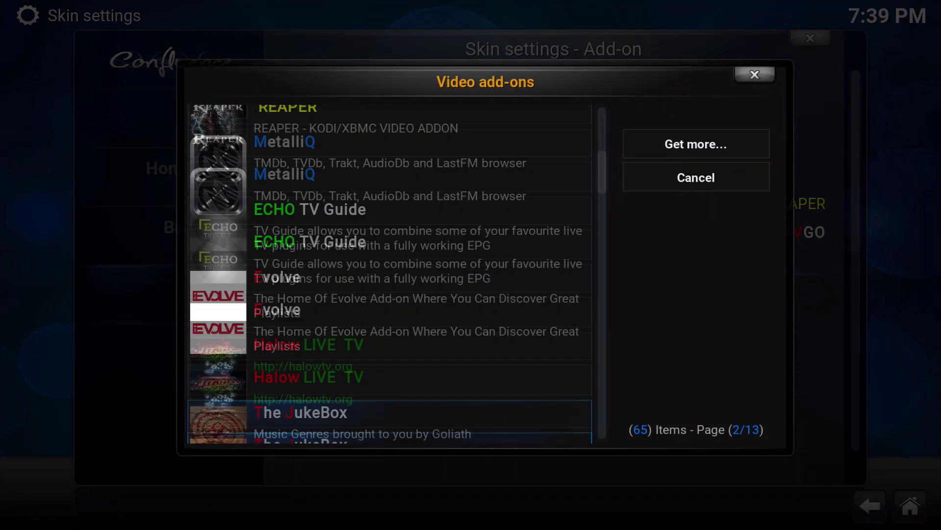
{"action": "key", "text": "Down"}
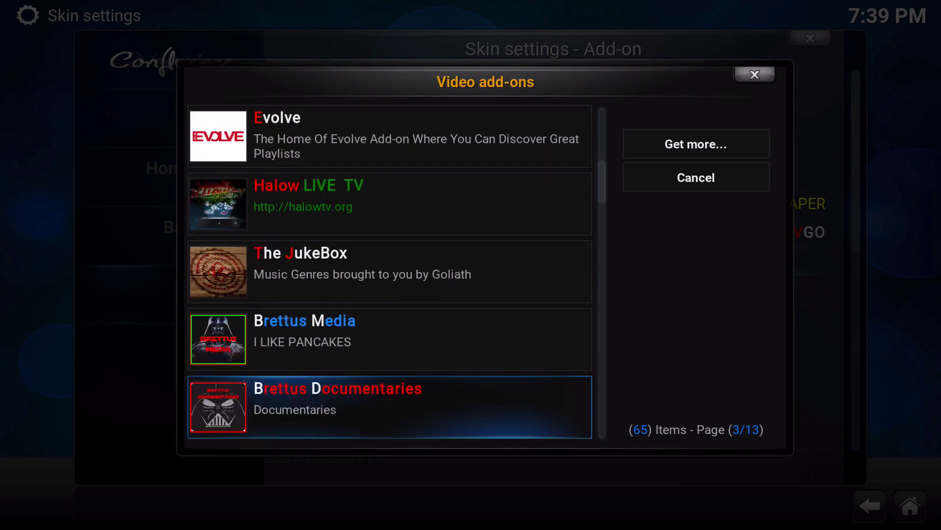
{"action": "key", "text": "Up"}
{"action": "key", "text": "Return"}
Step: Assign UK Turk Playlists to Videos submenu Add-on 4
{"action": "key", "text": "Down"}
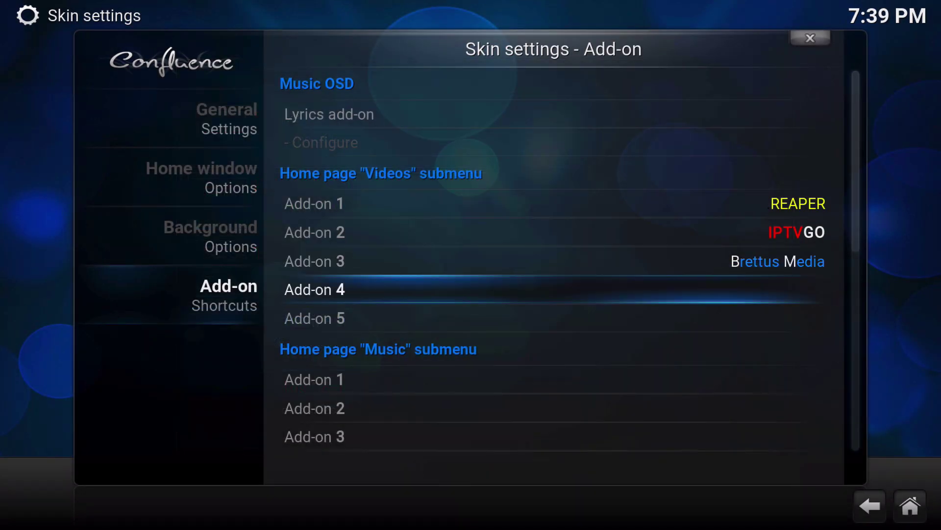
{"action": "key", "text": "Return"}
{"action": "key", "text": "Down"}
{"action": "key", "text": "Down"}
{"action": "key", "text": "Down"}
{"action": "key", "text": "Down"}
{"action": "key", "text": "Down"}
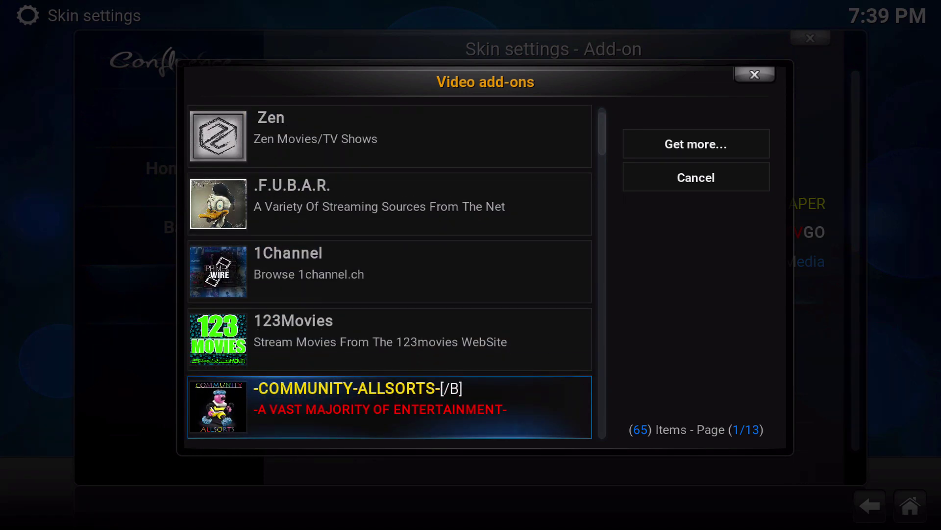
{"action": "key", "text": "Up"}
{"action": "key", "text": "Up"}
{"action": "key", "text": "Up"}
{"action": "key", "text": "Up"}
{"action": "key", "text": "Up"}
{"action": "key", "text": "Up"}
{"action": "key", "text": "Up"}
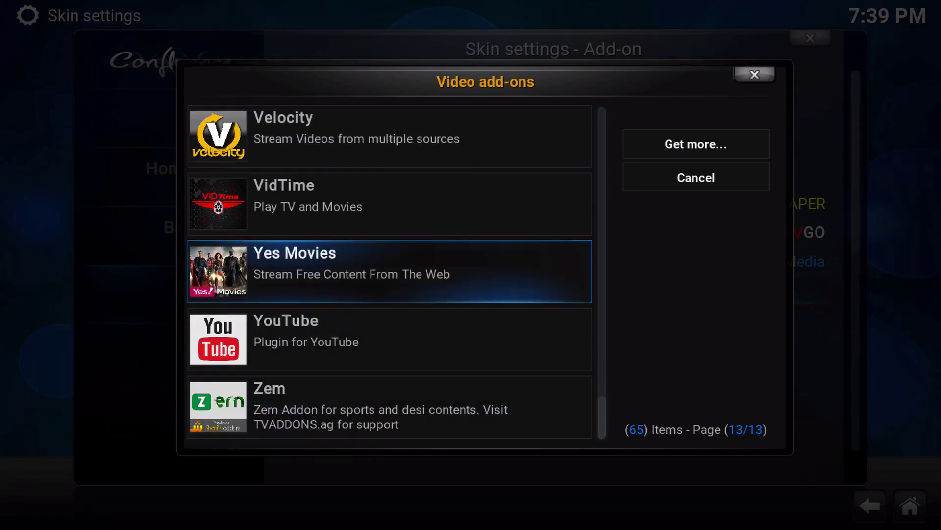
{"action": "key", "text": "Up"}
{"action": "key", "text": "Up"}
{"action": "key", "text": "Up"}
{"action": "key", "text": "Up"}
{"action": "key", "text": "Up"}
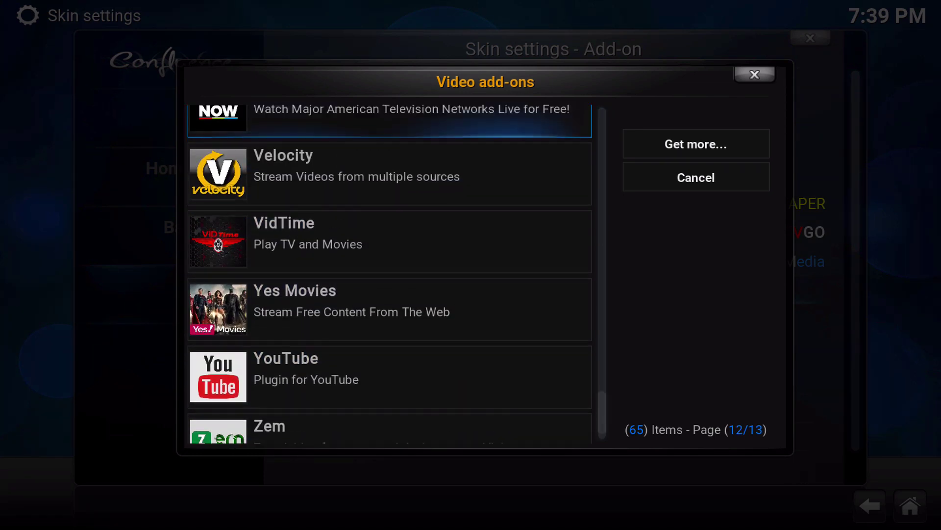
{"action": "key", "text": "Down"}
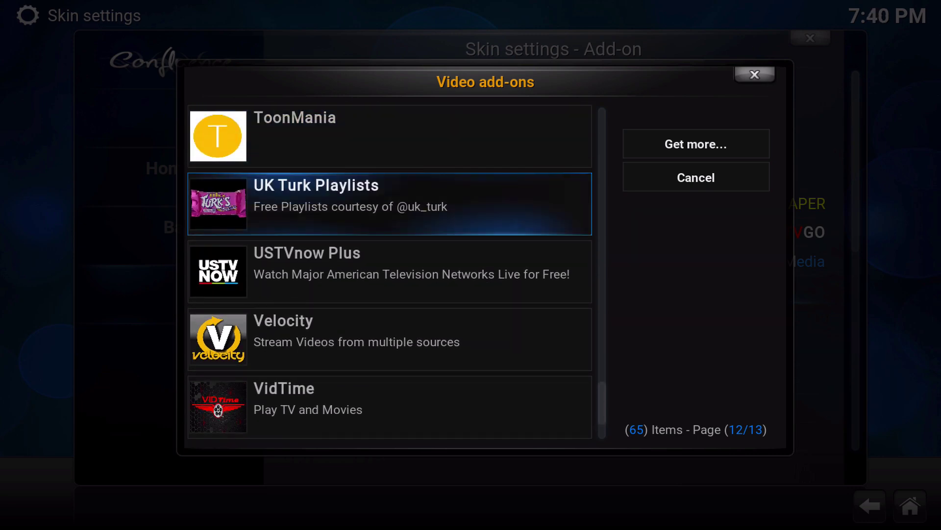
{"action": "key", "text": "Return"}
{"action": "key", "text": "Down"}
Step: Assign The Pyramid to Videos submenu Add-on 5
{"action": "key", "text": "Return"}
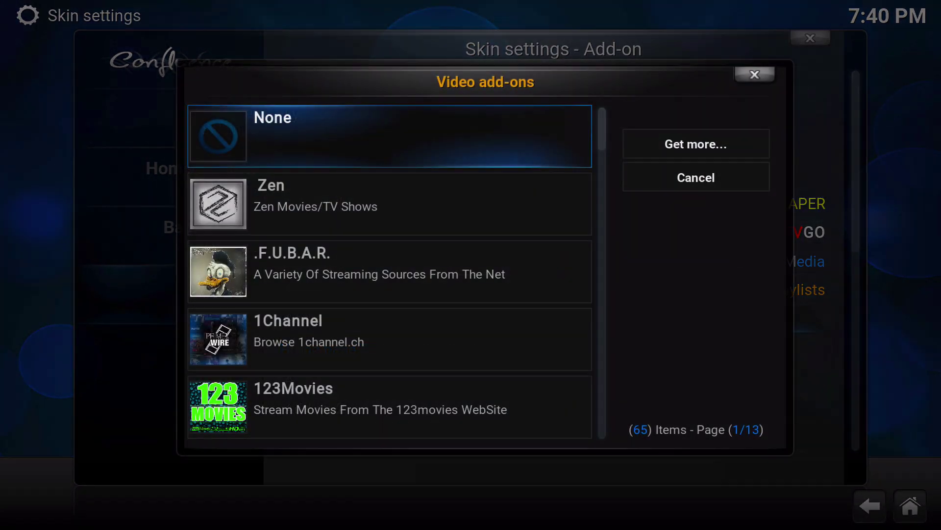
{"action": "key", "text": "Up"}
{"action": "key", "text": "Up"}
{"action": "key", "text": "Up"}
{"action": "key", "text": "Up"}
{"action": "key", "text": "Up"}
{"action": "key", "text": "Up"}
{"action": "key", "text": "Up"}
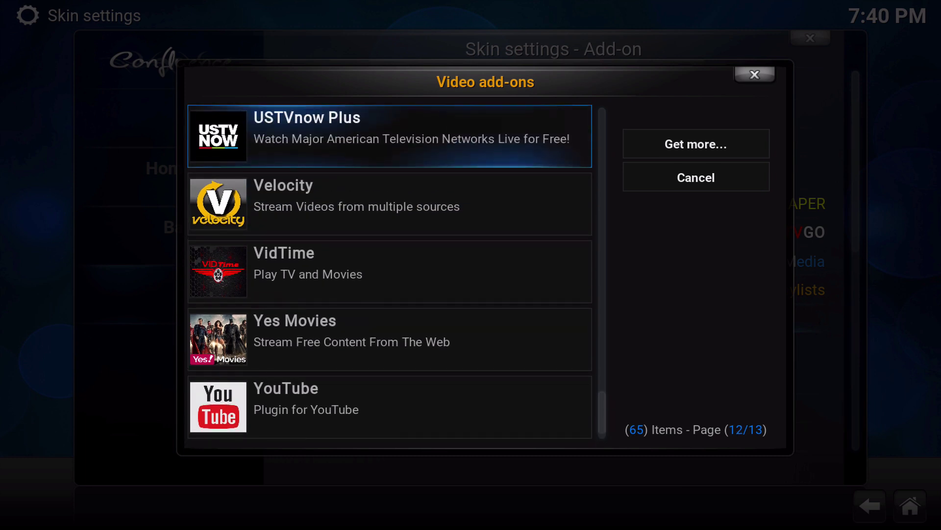
{"action": "key", "text": "Down"}
{"action": "key", "text": "Up"}
{"action": "key", "text": "Up"}
{"action": "key", "text": "Up"}
{"action": "key", "text": "Up"}
{"action": "key", "text": "Up"}
{"action": "key", "text": "Up"}
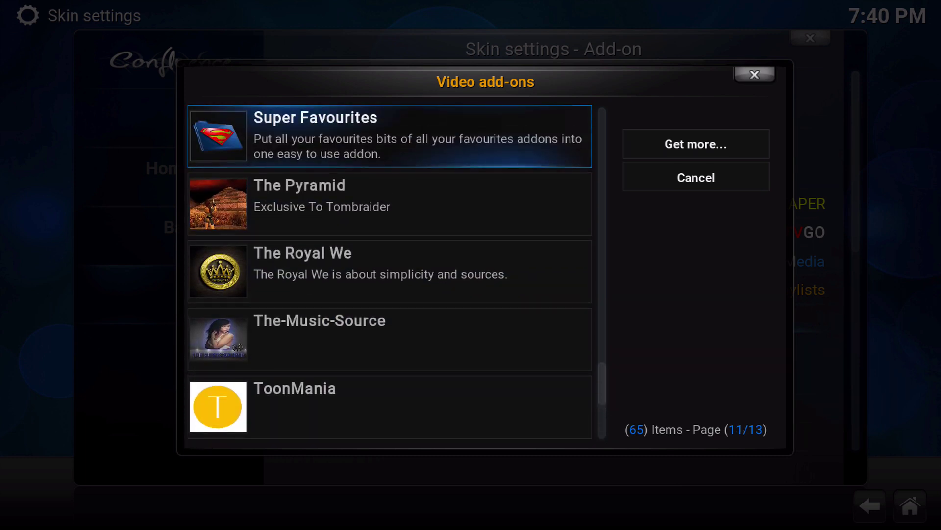
{"action": "key", "text": "Down"}
{"action": "key", "text": "Return"}
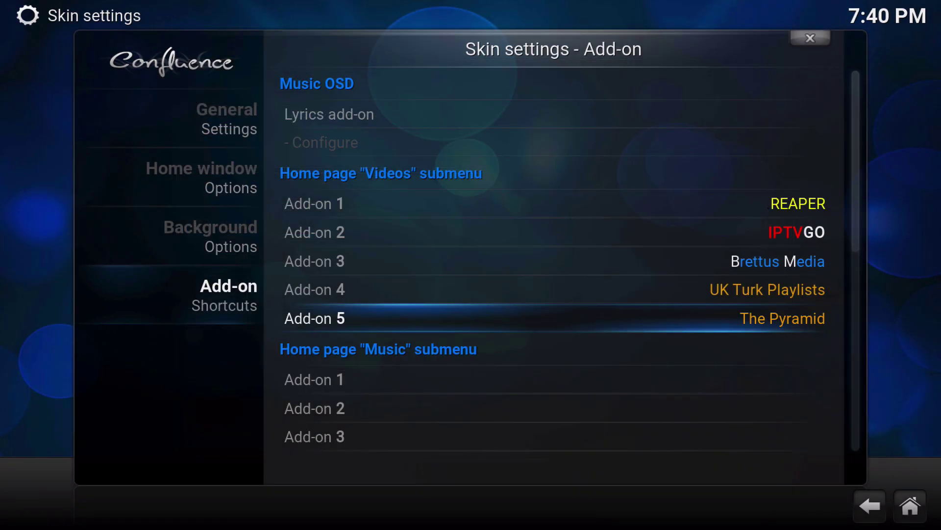
{"action": "key", "text": "Down"}
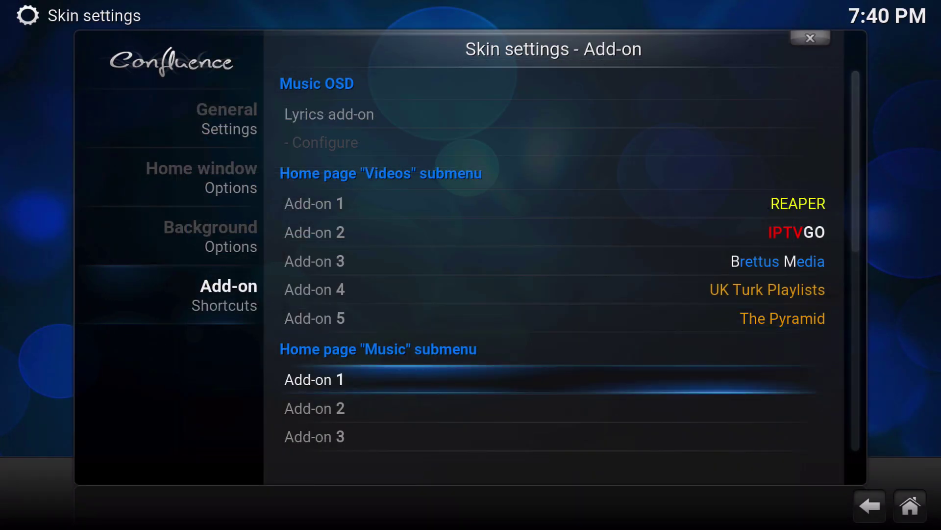
Step: Assign Apple iTunes Podcasts to Music submenu Add-on 1
{"action": "key", "text": "Return"}
{"action": "key", "text": "Down"}
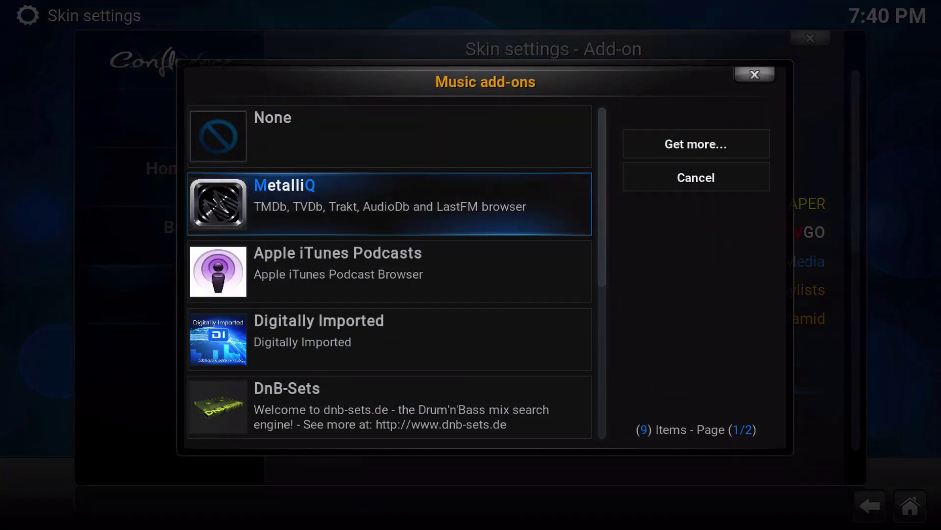
{"action": "key", "text": "Down"}
{"action": "key", "text": "Return"}
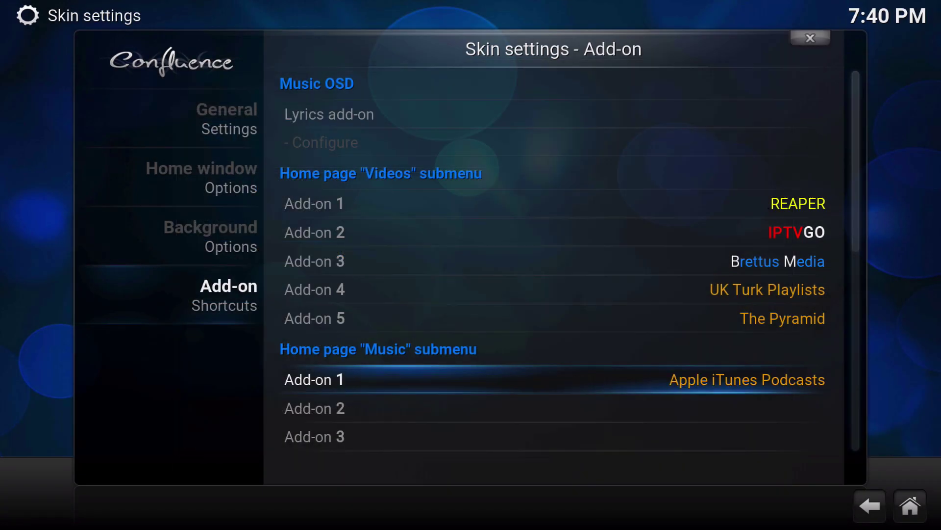
{"action": "key", "text": "Down"}
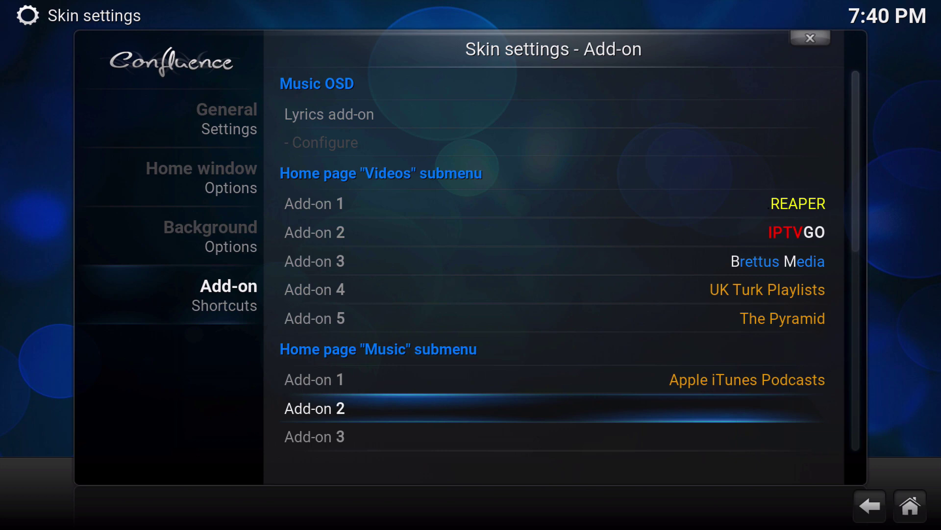
Step: Assign Digitally Imported to Music submenu Add-on 2
{"action": "key", "text": "Return"}
{"action": "key", "text": "Down"}
{"action": "key", "text": "Down"}
{"action": "key", "text": "Down"}
{"action": "key", "text": "Down"}
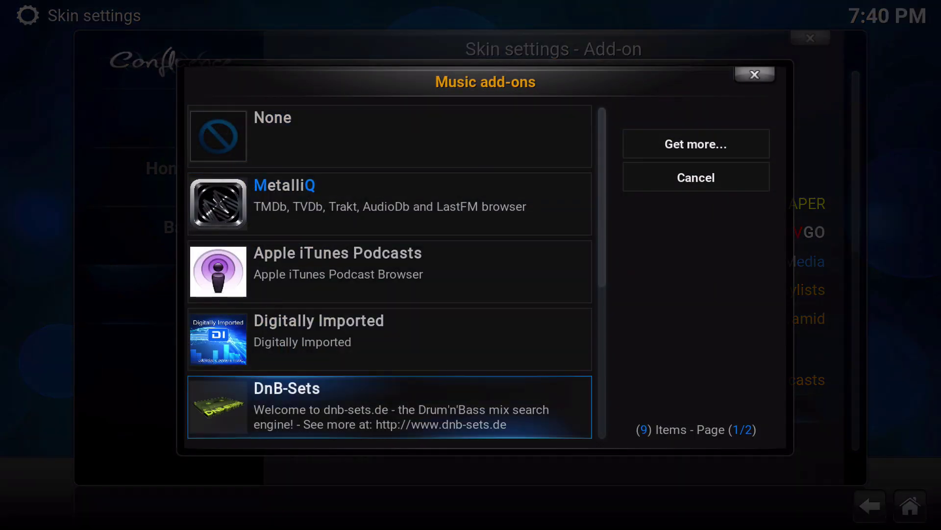
{"action": "key", "text": "Up"}
{"action": "key", "text": "Return"}
Step: Assign DnB-Sets to Music submenu Add-on 3
{"action": "key", "text": "Down"}
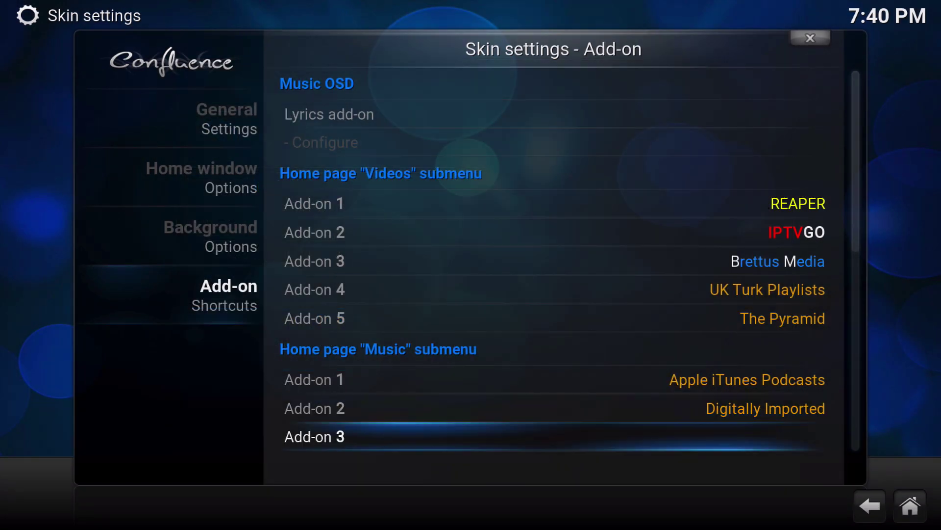
{"action": "key", "text": "Return"}
{"action": "key", "text": "Down"}
{"action": "key", "text": "Down"}
{"action": "key", "text": "Down"}
{"action": "key", "text": "Down"}
{"action": "key", "text": "Down"}
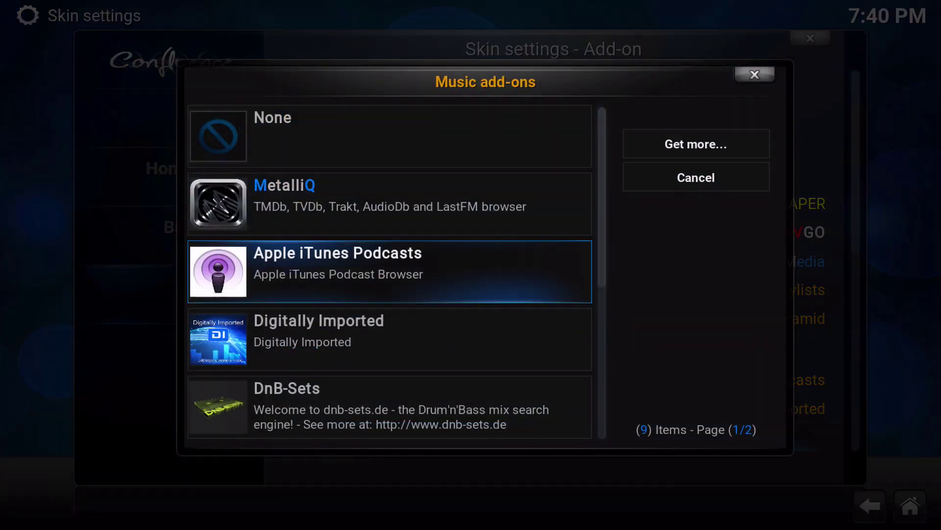
{"action": "key", "text": "Up"}
{"action": "key", "text": "Up"}
{"action": "key", "text": "Up"}
{"action": "key", "text": "Up"}
{"action": "key", "text": "Up"}
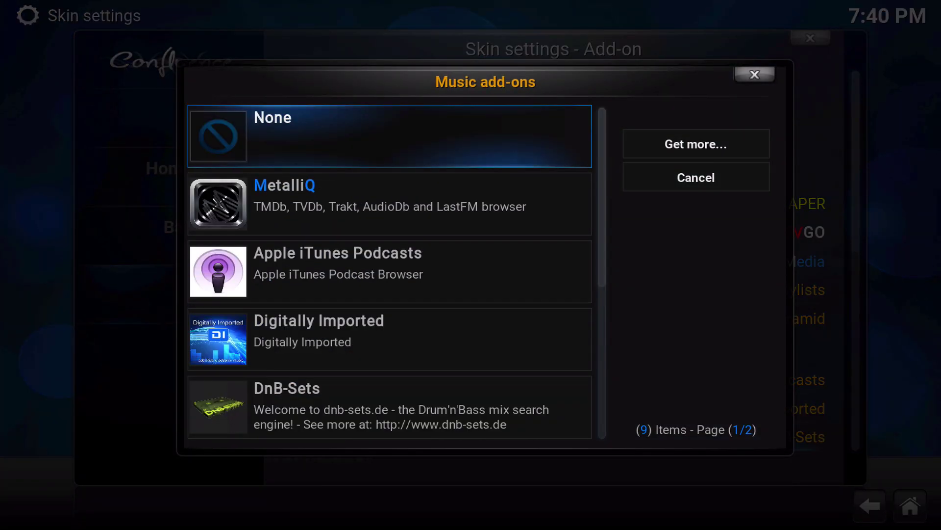
{"action": "key", "text": "Down"}
{"action": "key", "text": "Down"}
{"action": "key", "text": "Down"}
{"action": "key", "text": "Down"}
{"action": "key", "text": "Return"}
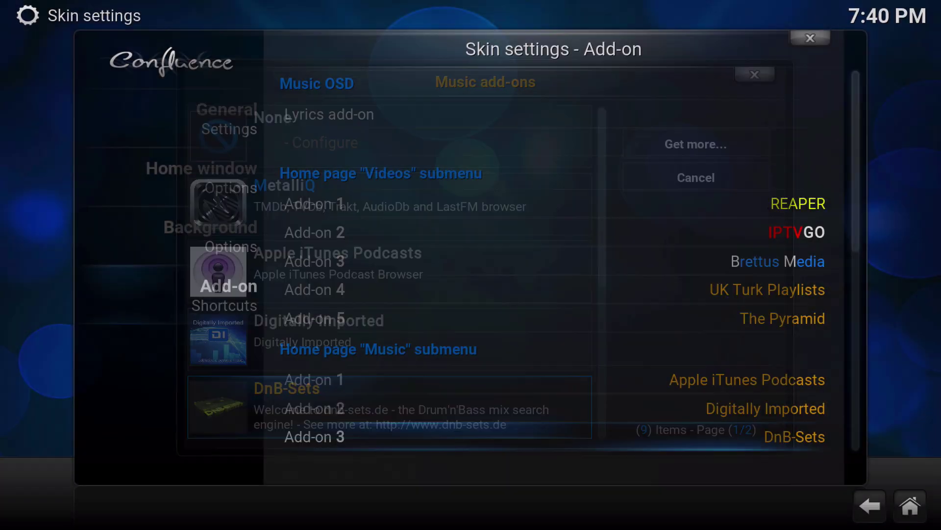
{"action": "key", "text": "Down"}
Step: Assign MP3 Streams to Music submenu Add-on 4
{"action": "key", "text": "Return"}
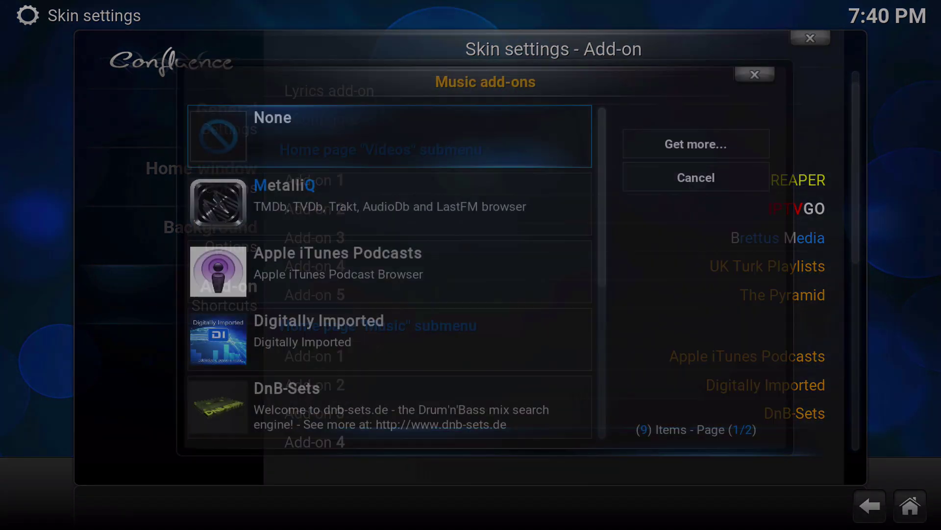
{"action": "key", "text": "Down"}
{"action": "key", "text": "Down"}
{"action": "key", "text": "Down"}
{"action": "key", "text": "Down"}
{"action": "key", "text": "Down"}
{"action": "key", "text": "Down"}
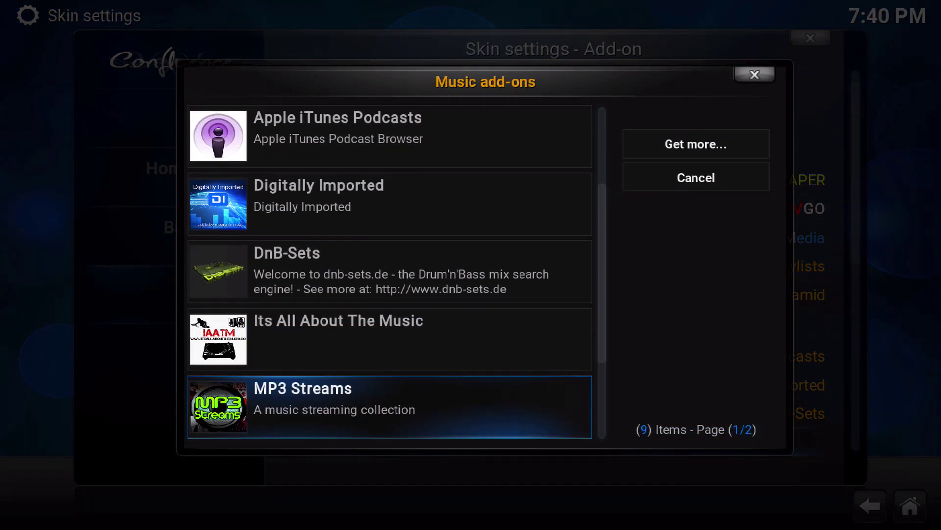
{"action": "key", "text": "Up"}
{"action": "key", "text": "Down"}
{"action": "key", "text": "Return"}
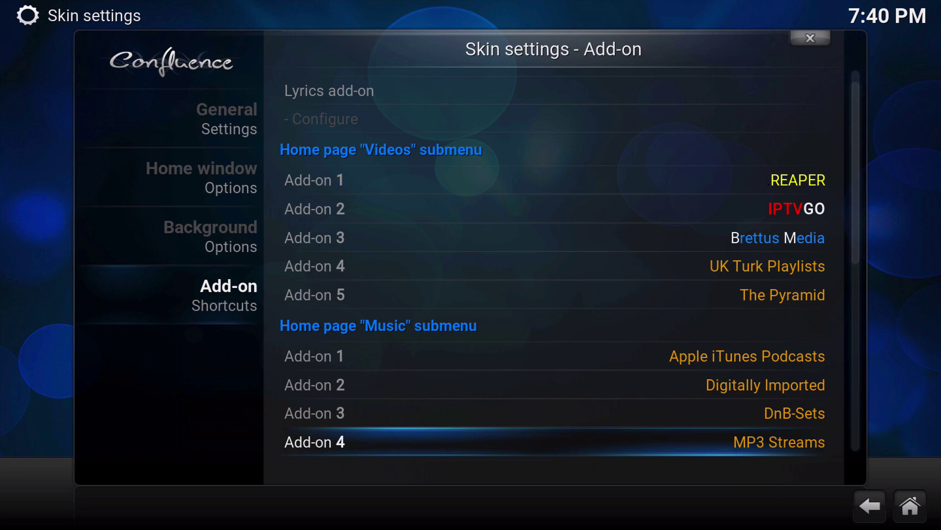
{"action": "key", "text": "Down"}
Step: Assign Its All About The Music to Music submenu Add-on 5
{"action": "key", "text": "Return"}
{"action": "key", "text": "Up"}
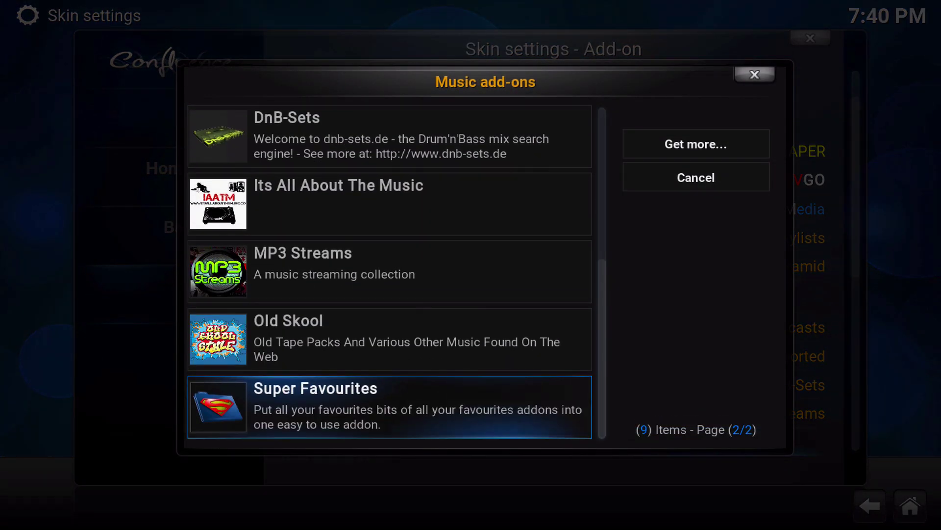
{"action": "key", "text": "Up"}
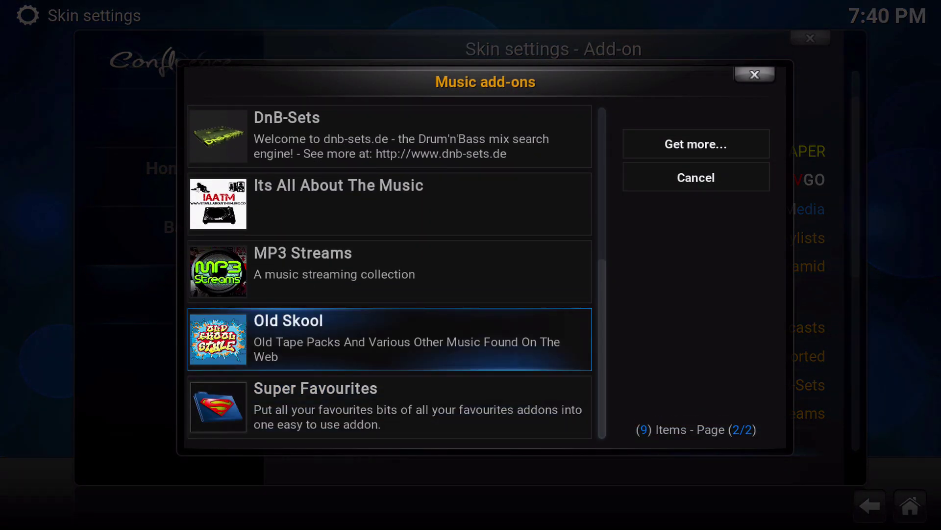
{"action": "key", "text": "Down"}
{"action": "key", "text": "Down"}
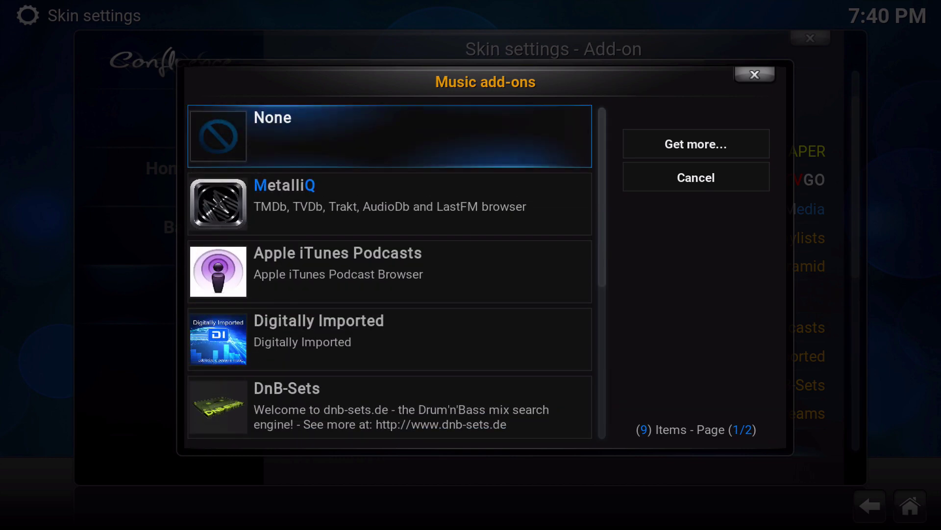
{"action": "key", "text": "Up"}
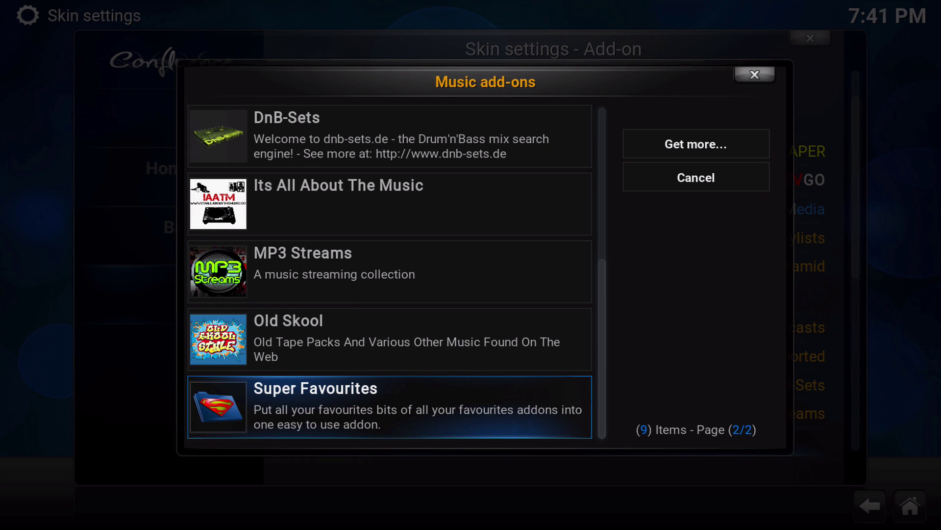
{"action": "key", "text": "Up"}
{"action": "key", "text": "Up"}
{"action": "key", "text": "Up"}
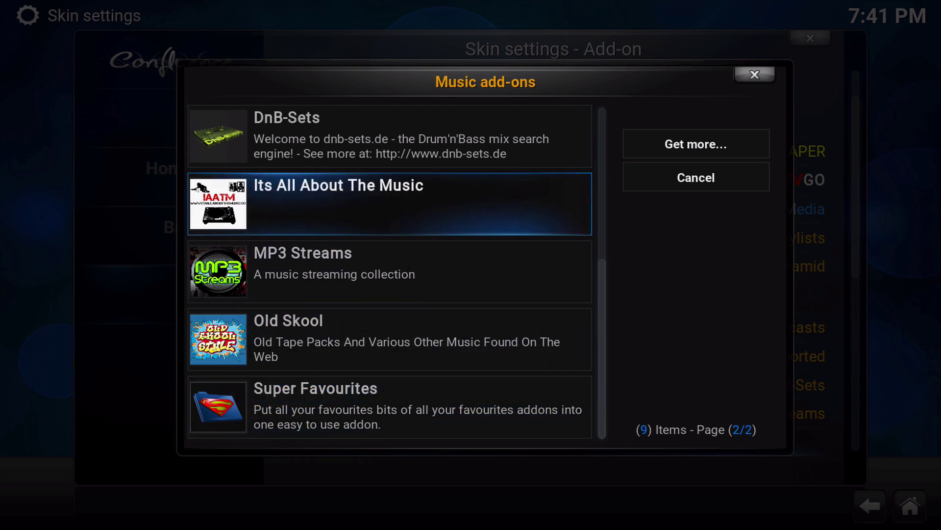
{"action": "key", "text": "Return"}
Step: Assign ECHO TV Guide to Programs submenu Add-on 1
{"action": "key", "text": "Down"}
{"action": "key", "text": "Down"}
{"action": "key", "text": "Down"}
{"action": "key", "text": "Down"}
{"action": "key", "text": "Down"}
{"action": "key", "text": "Down"}
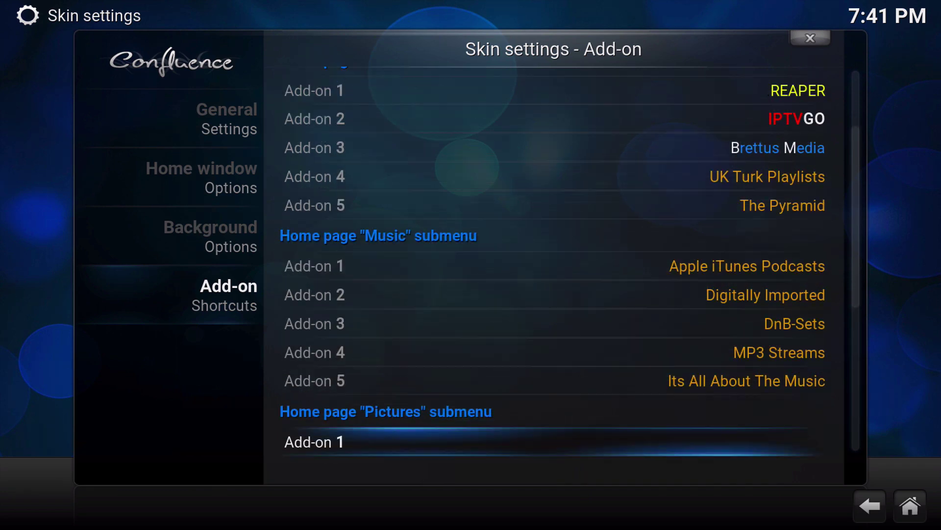
{"action": "key", "text": "Down"}
{"action": "key", "text": "Down"}
{"action": "key", "text": "Down"}
{"action": "key", "text": "Down"}
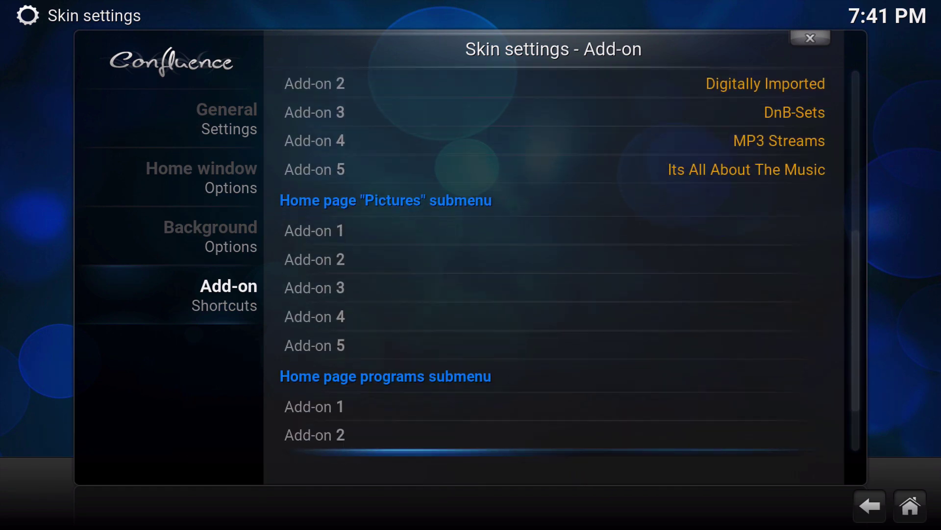
{"action": "key", "text": "Up"}
{"action": "key", "text": "Up"}
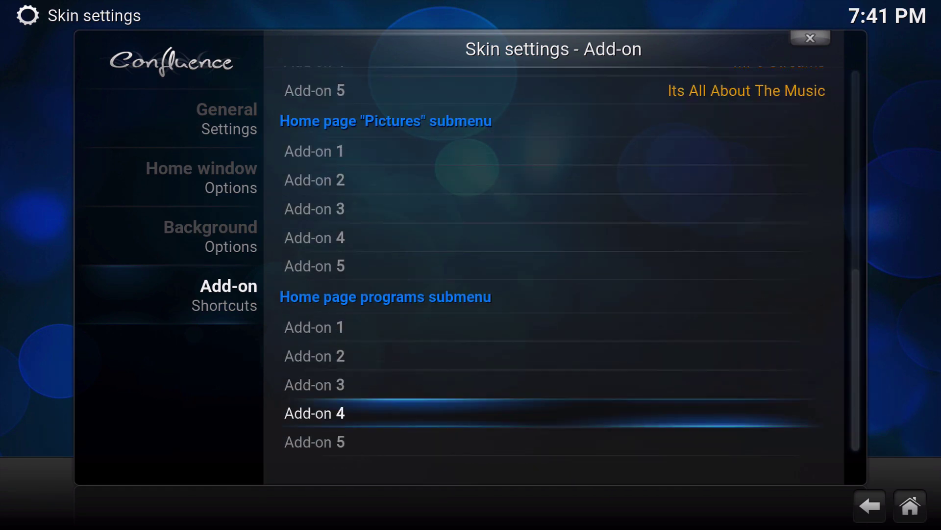
{"action": "key", "text": "Up"}
{"action": "key", "text": "Up"}
{"action": "key", "text": "Up"}
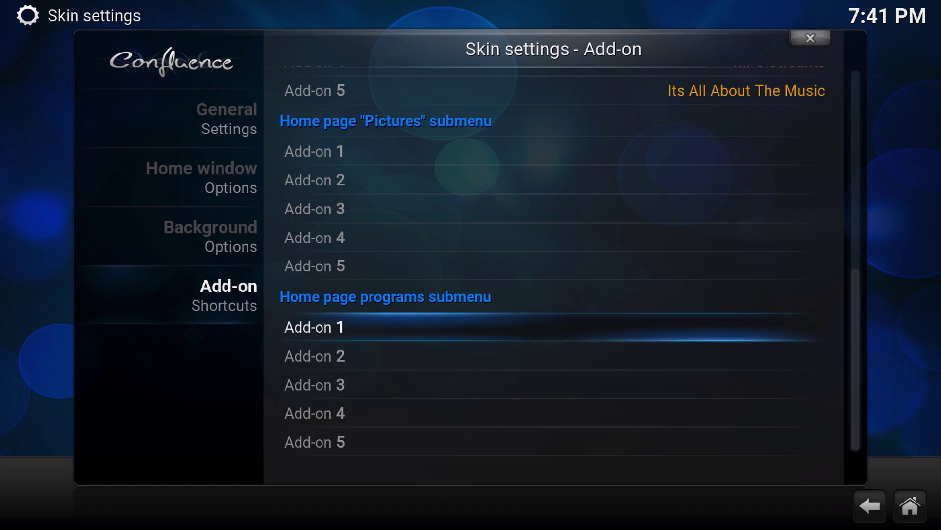
{"action": "key", "text": "Return"}
{"action": "key", "text": "Down"}
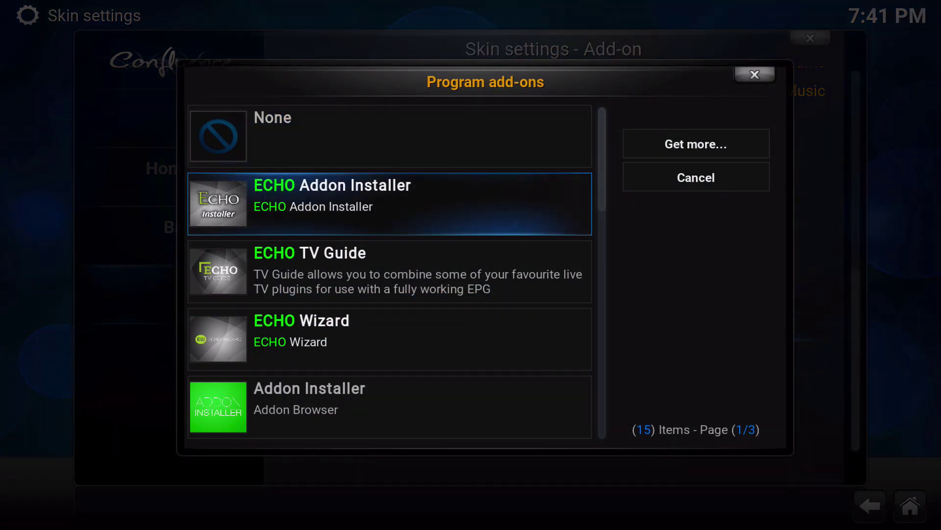
{"action": "key", "text": "Down"}
{"action": "key", "text": "Return"}
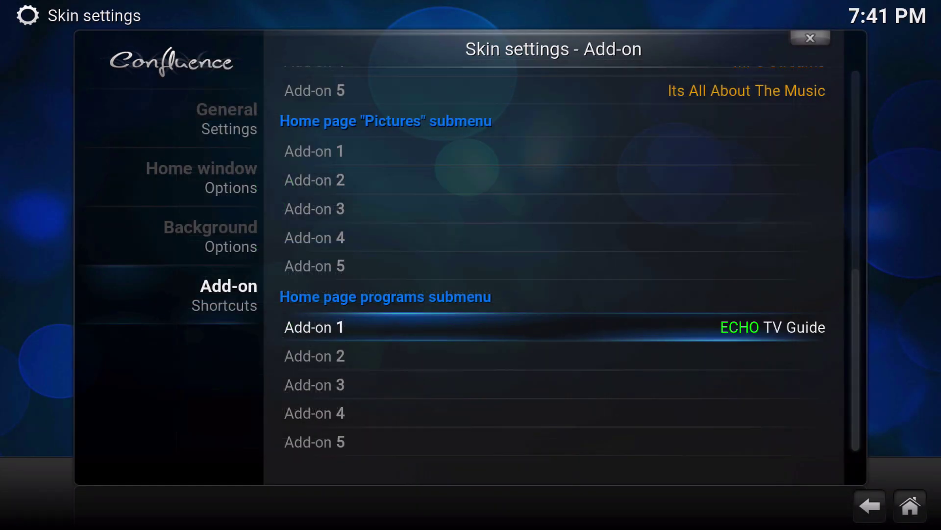
Step: Set Programs submenu Add-on 2 to ECHO Wizard, replacing a mistaken Addon Installer pick
{"action": "key", "text": "Down"}
{"action": "key", "text": "Return"}
{"action": "key", "text": "Down"}
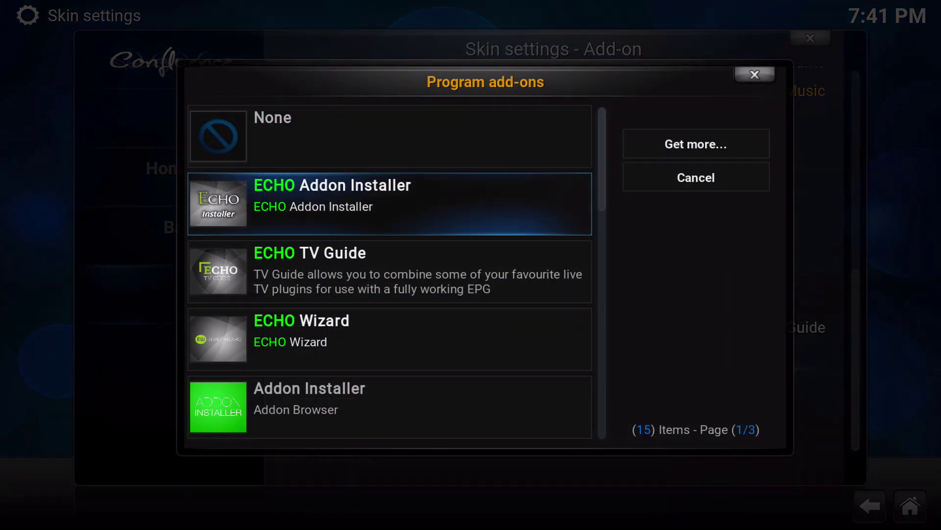
{"action": "key", "text": "Down"}
{"action": "key", "text": "Down"}
{"action": "key", "text": "Down"}
{"action": "key", "text": "Return"}
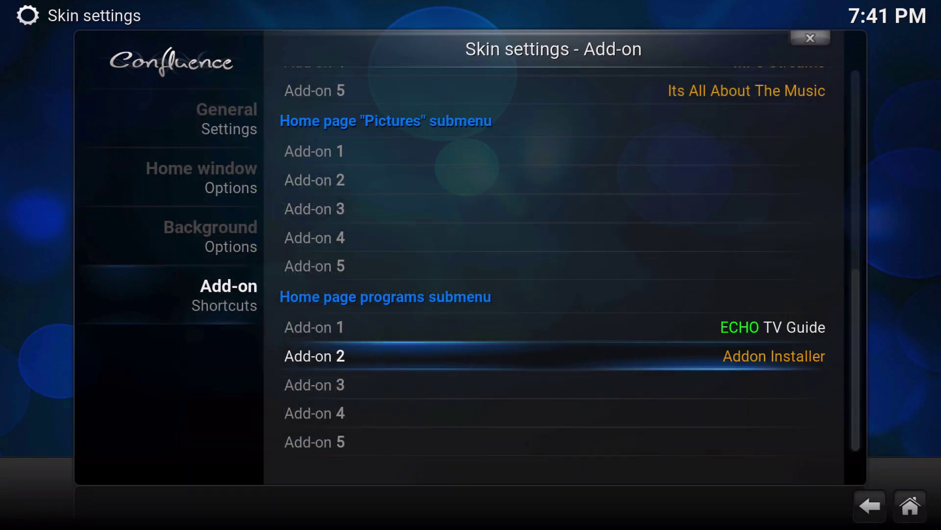
{"action": "key", "text": "Return"}
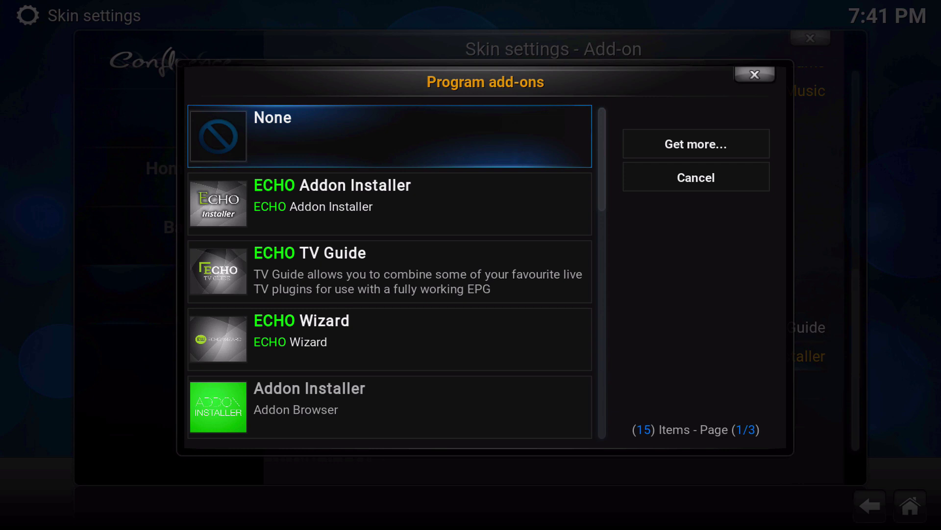
{"action": "key", "text": "Down"}
{"action": "key", "text": "Down"}
{"action": "key", "text": "Down"}
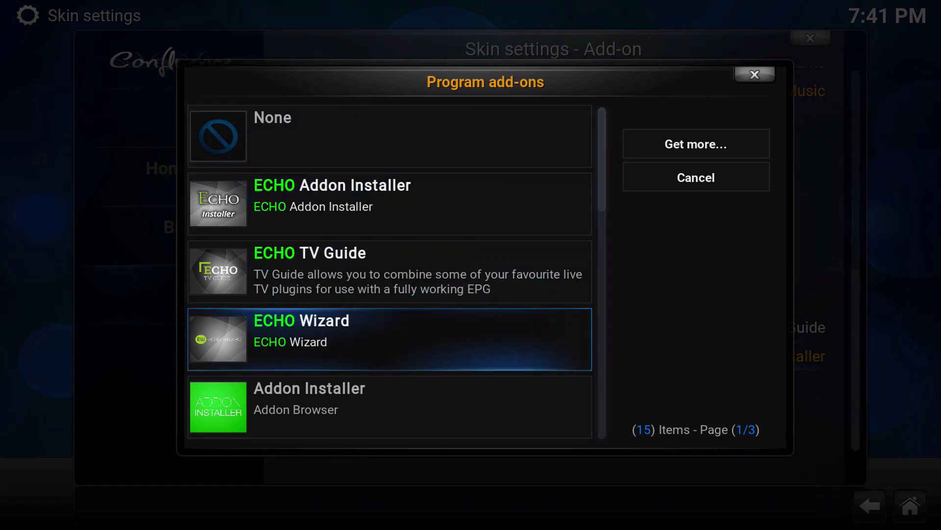
{"action": "key", "text": "Return"}
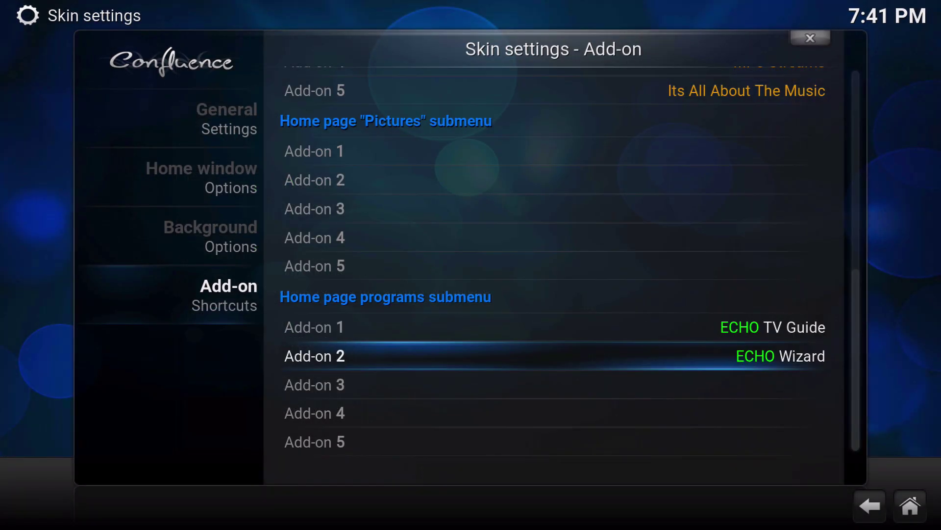
Step: Assign Super Favourites to Programs submenu Add-on 3
{"action": "key", "text": "Down"}
{"action": "key", "text": "Return"}
{"action": "key", "text": "Down"}
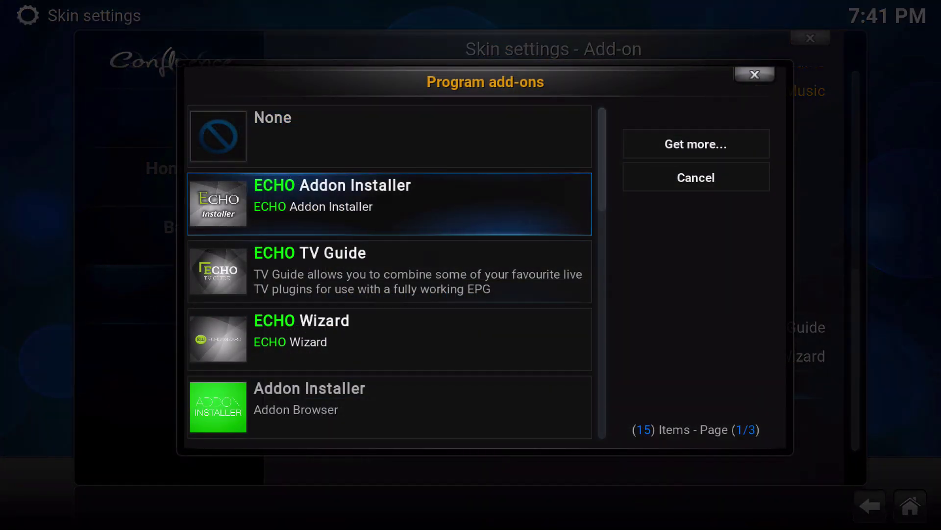
{"action": "key", "text": "Down"}
{"action": "key", "text": "Down"}
{"action": "key", "text": "Down"}
{"action": "key", "text": "Down"}
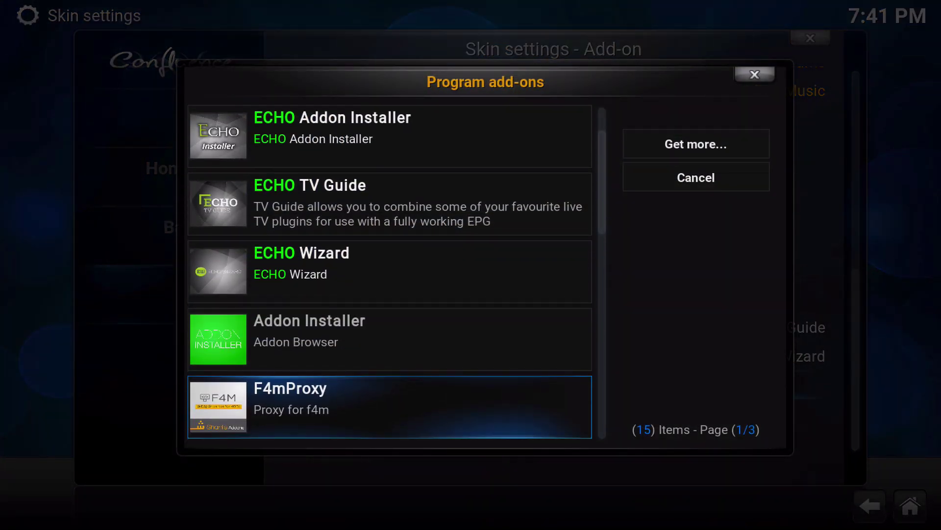
{"action": "key", "text": "Down"}
{"action": "key", "text": "Down"}
{"action": "key", "text": "Down"}
{"action": "key", "text": "Down"}
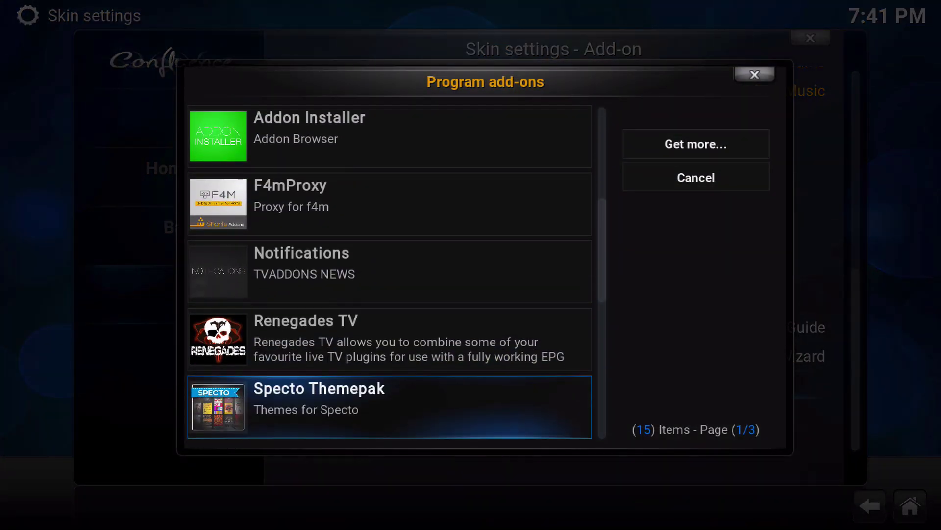
{"action": "key", "text": "Down"}
{"action": "key", "text": "Down"}
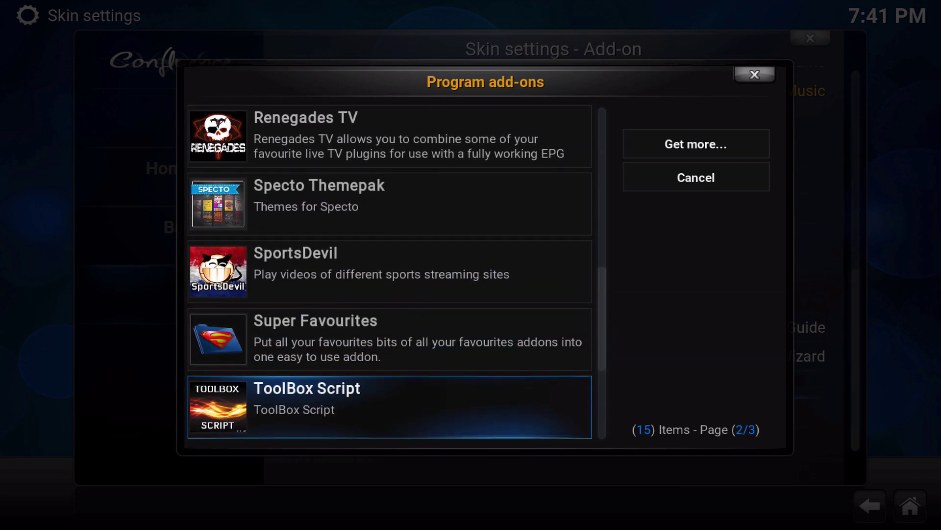
{"action": "key", "text": "Up"}
{"action": "key", "text": "Return"}
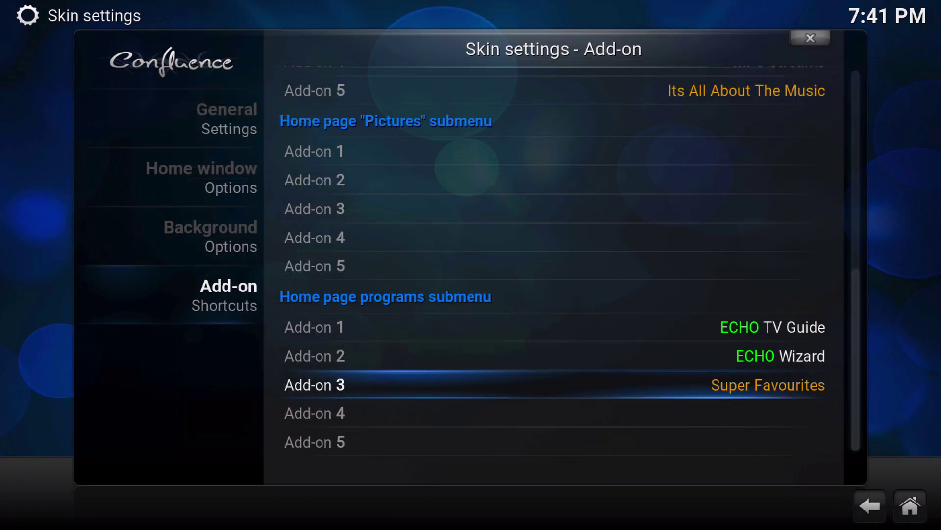
Step: Assign Renegades TV to Programs submenu Add-on 4
{"action": "key", "text": "Down"}
{"action": "key", "text": "Return"}
{"action": "key", "text": "Up"}
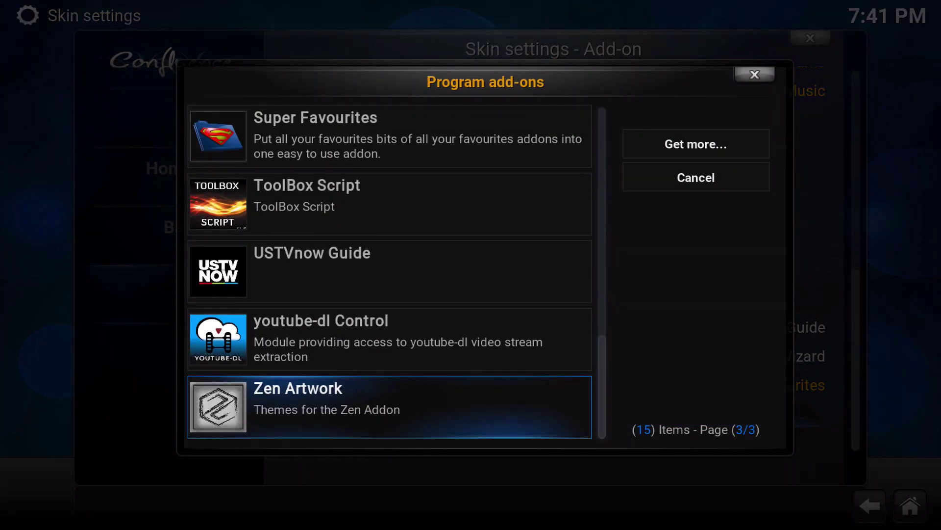
{"action": "key", "text": "Up"}
{"action": "key", "text": "Up"}
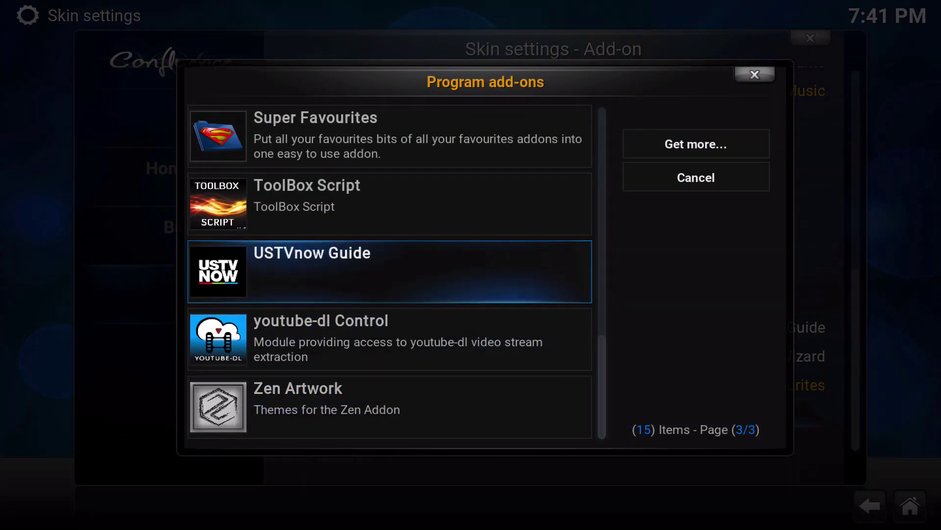
{"action": "key", "text": "Up"}
{"action": "key", "text": "Up"}
{"action": "key", "text": "Up"}
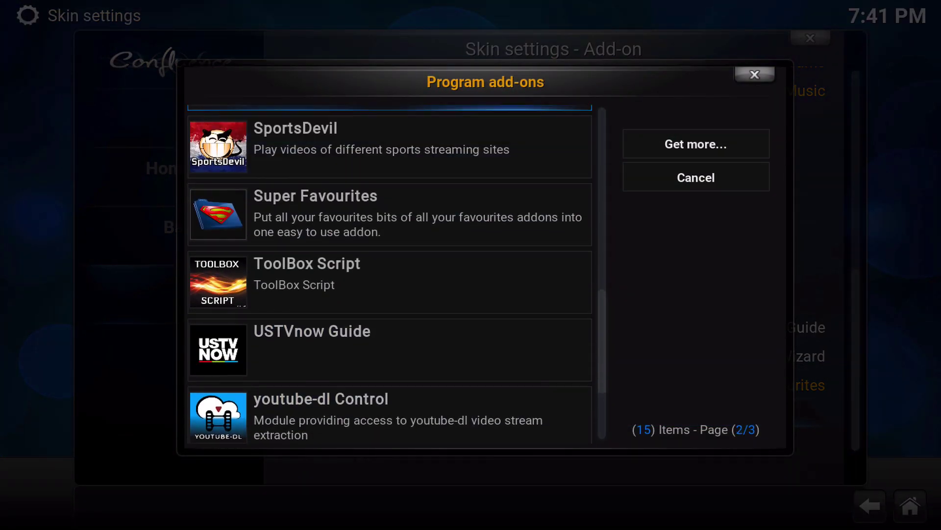
{"action": "key", "text": "Up"}
{"action": "key", "text": "Up"}
{"action": "key", "text": "Up"}
{"action": "key", "text": "Down"}
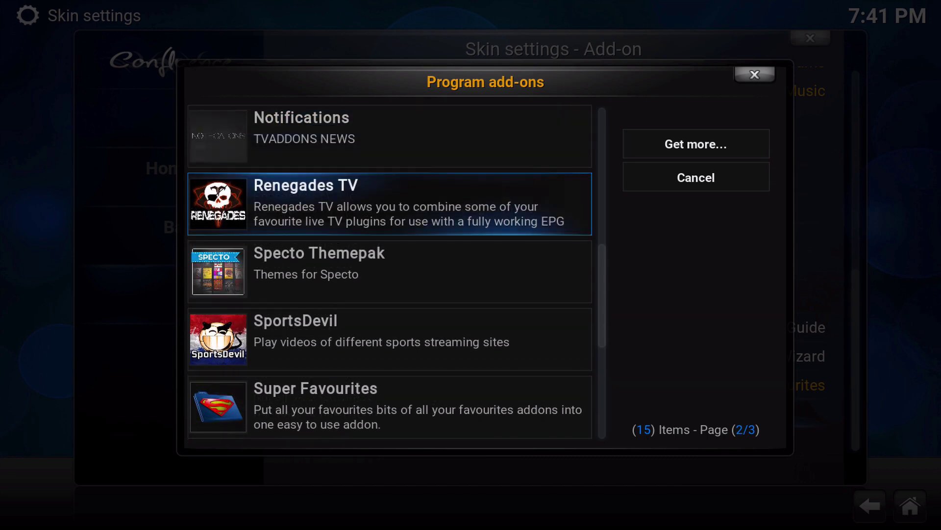
{"action": "key", "text": "Return"}
Step: Assign Addon Installer to Programs submenu Add-on 5
{"action": "key", "text": "Down"}
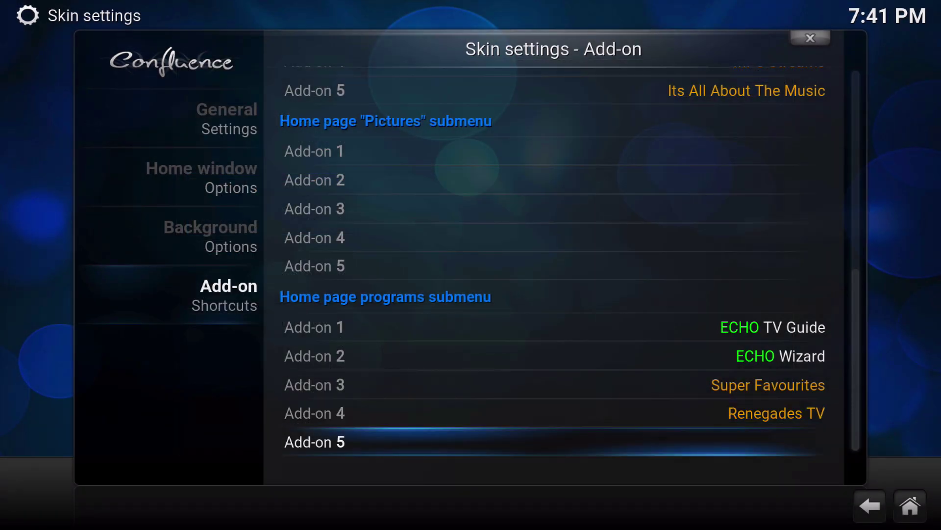
{"action": "key", "text": "Return"}
{"action": "key", "text": "Down"}
{"action": "key", "text": "Down"}
{"action": "key", "text": "Down"}
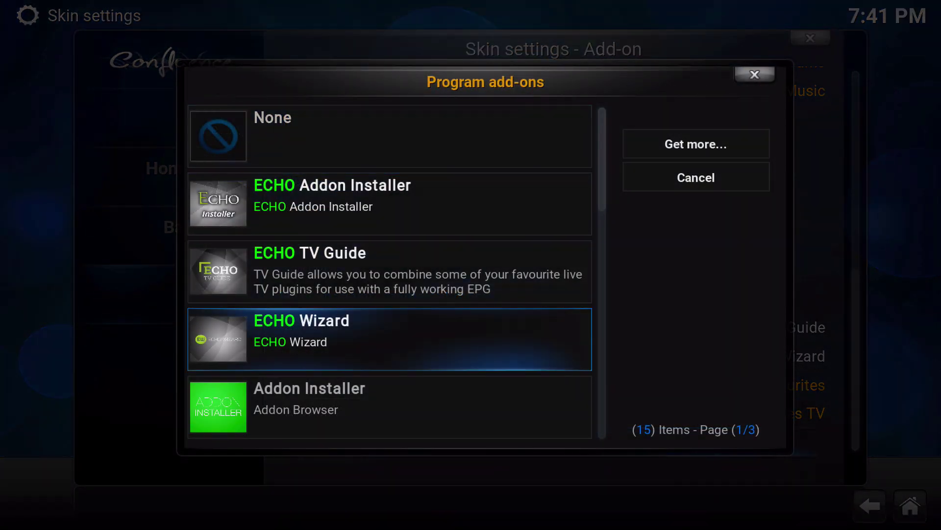
{"action": "key", "text": "Down"}
{"action": "key", "text": "Down"}
{"action": "key", "text": "Up"}
{"action": "key", "text": "Return"}
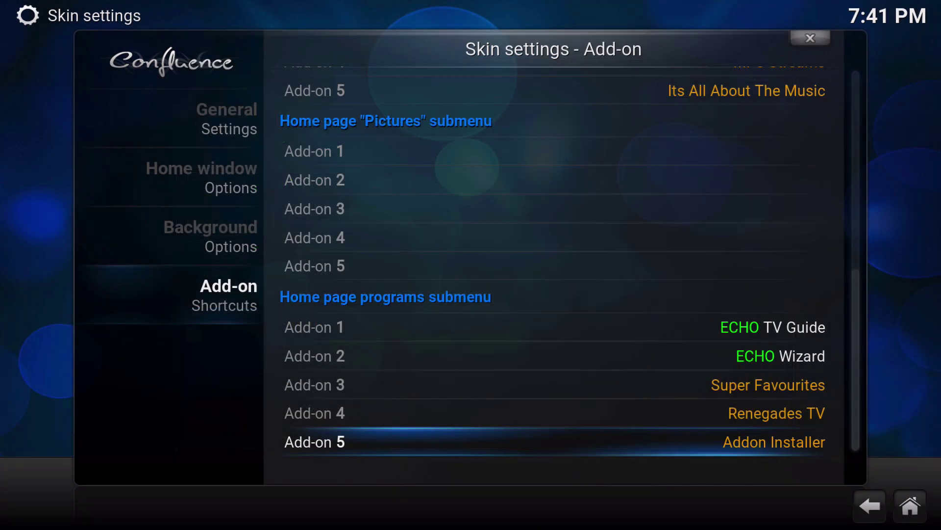
{"action": "key", "text": "Down"}
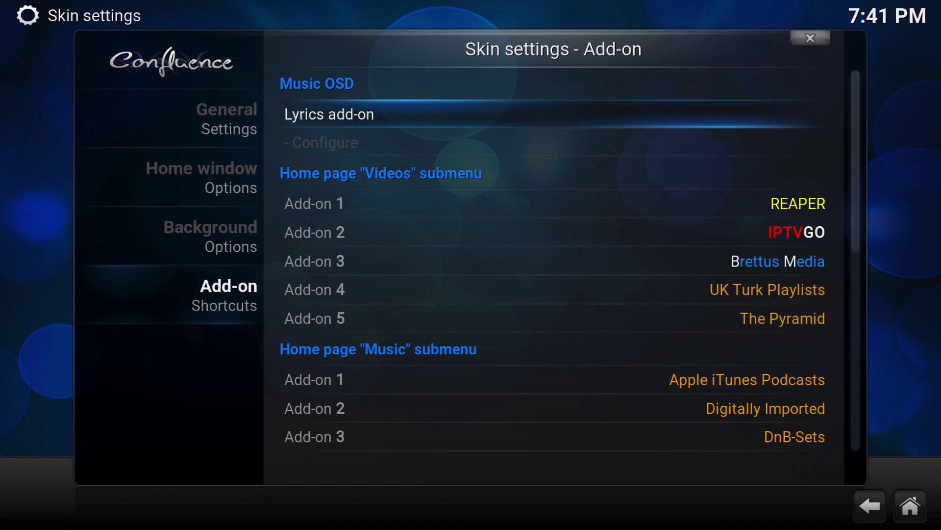
Step: Exit skin settings and browse the home menu to view the Music and Programs add-on shortcuts
{"action": "key", "text": "Escape"}
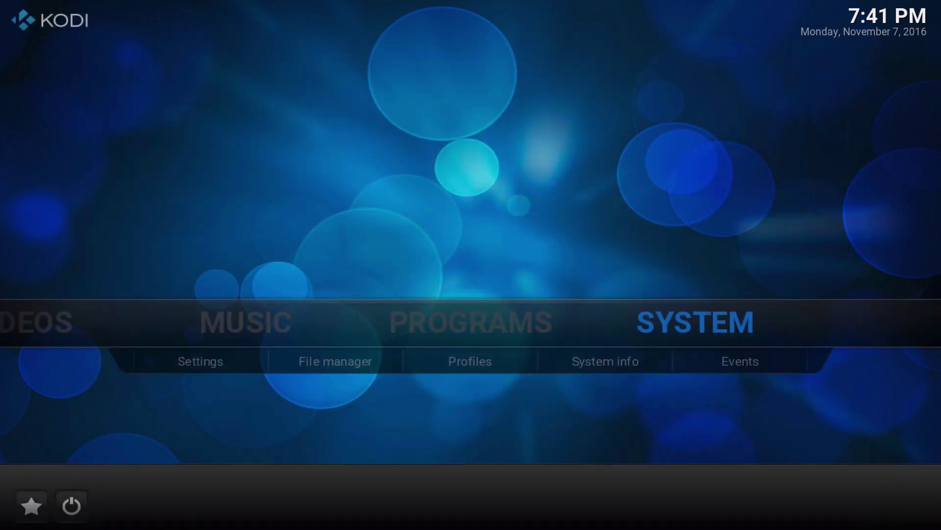
{"action": "key", "text": "Left"}
{"action": "key", "text": "Left"}
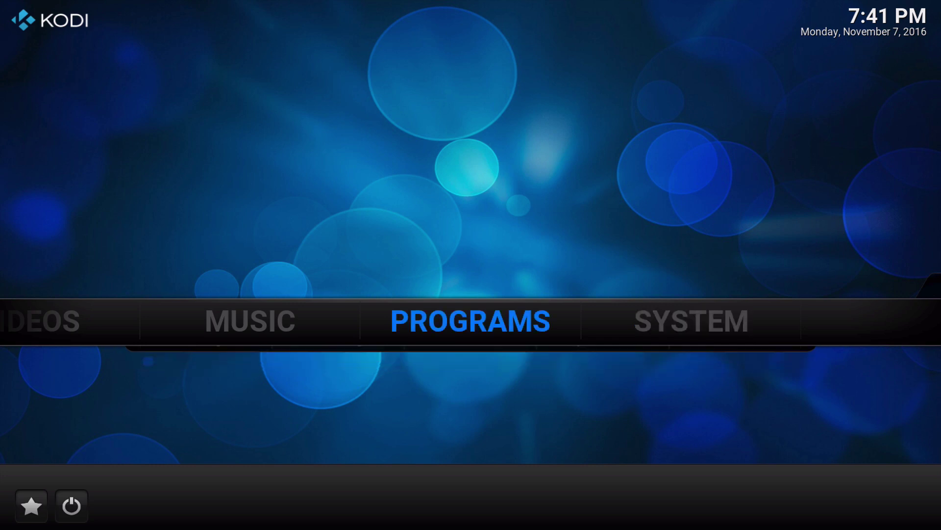
{"action": "key", "text": "Left"}
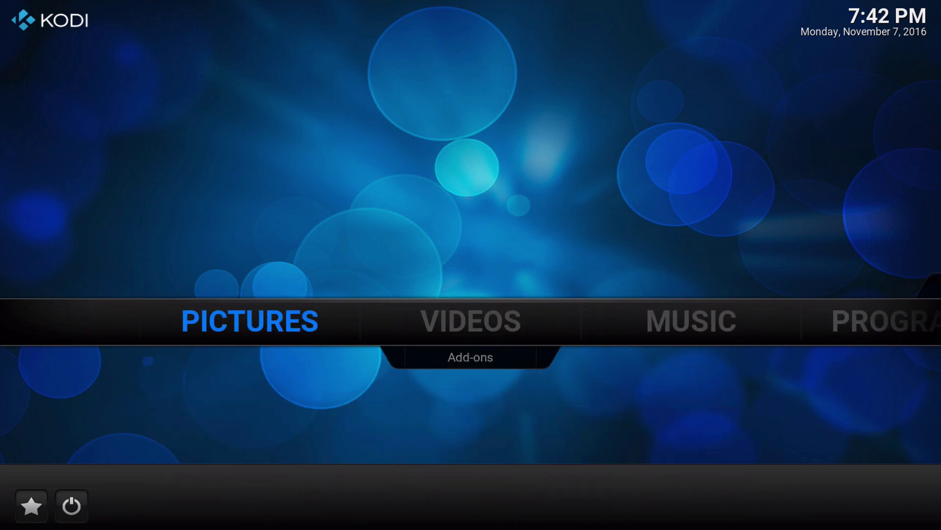
{"action": "key", "text": "Right"}
{"action": "key", "text": "Right"}
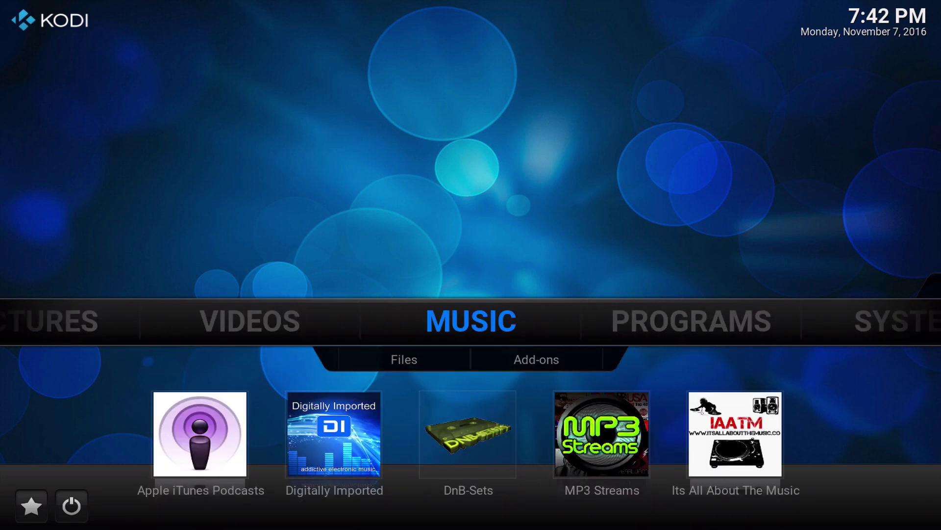
{"action": "key", "text": "Right"}
{"action": "key", "text": "Left"}
{"action": "key", "text": "Left"}
{"action": "key", "text": "Right"}
{"action": "key", "text": "Right"}
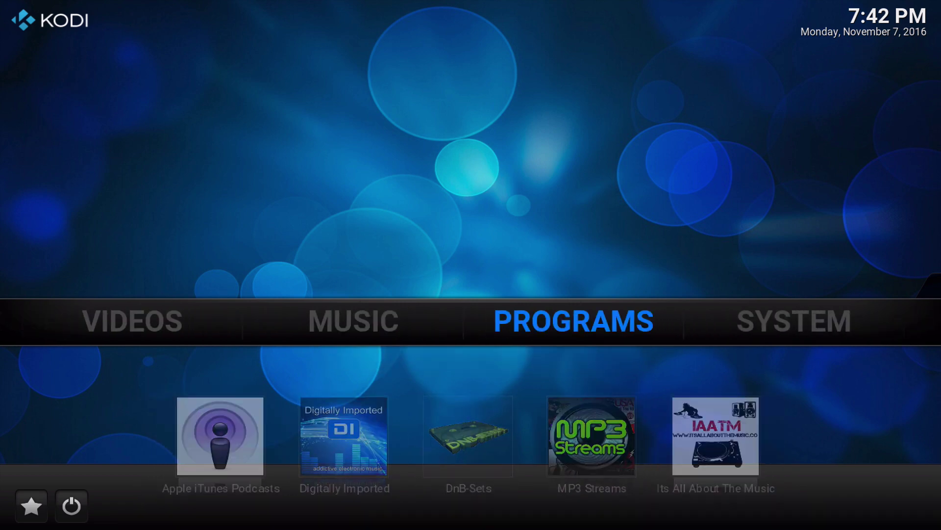